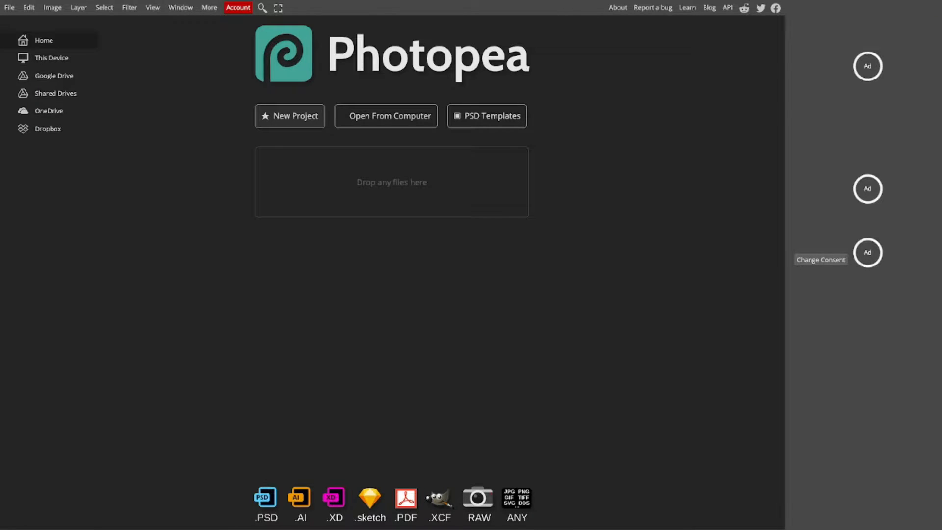
Step: Create a new 800 x 800 px project from the Youtube Profile preset with a transparent background
{"action": "left_click", "coordinate": [290, 116]}
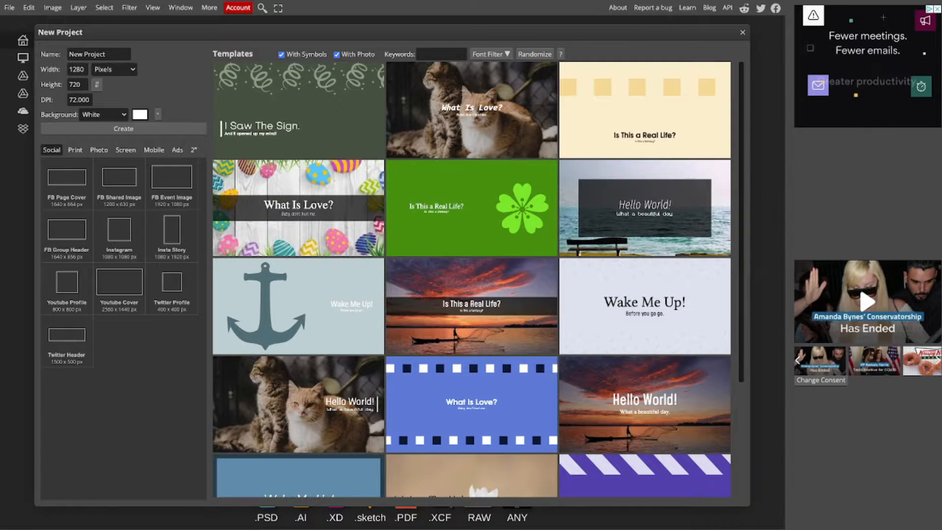
{"action": "left_click", "coordinate": [67, 289]}
{"action": "left_click", "coordinate": [103, 114]}
{"action": "left_click", "coordinate": [100, 134]}
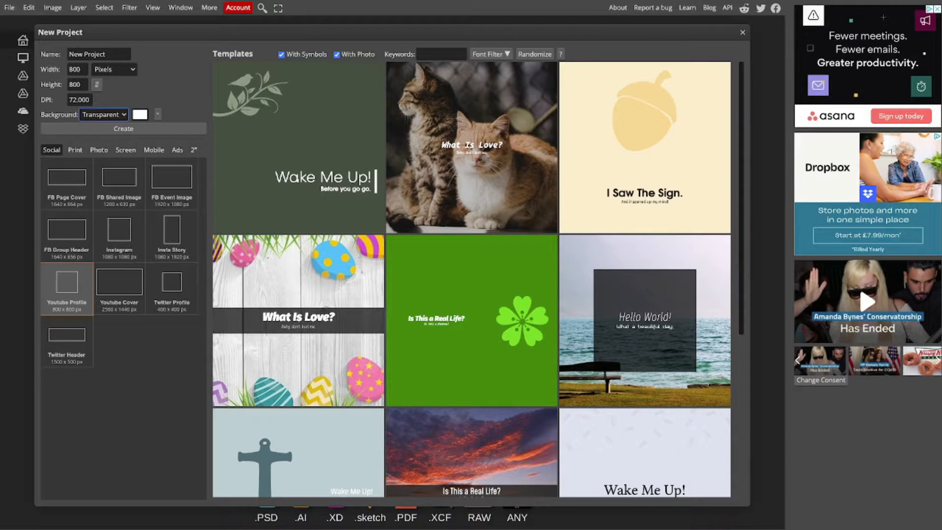
{"action": "left_click", "coordinate": [123, 128]}
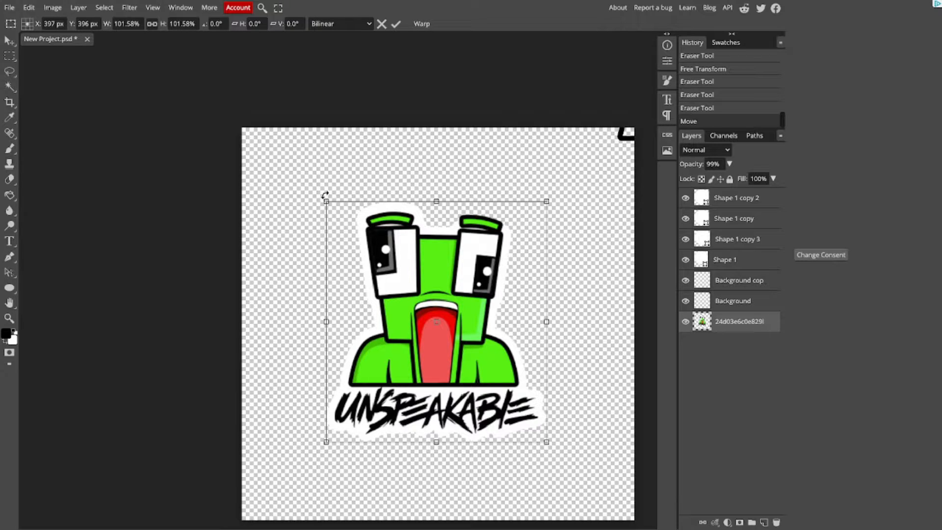
Step: Enlarge the Unspeakable reference image to about 163% so it nearly fills the canvas, and reposition it
{"action": "left_click_drag", "start_coordinate": [327, 201], "coordinate": [241, 110]}
{"action": "left_click_drag", "start_coordinate": [343, 225], "coordinate": [381, 264]}
{"action": "left_click_drag", "start_coordinate": [584, 480], "coordinate": [634, 528]}
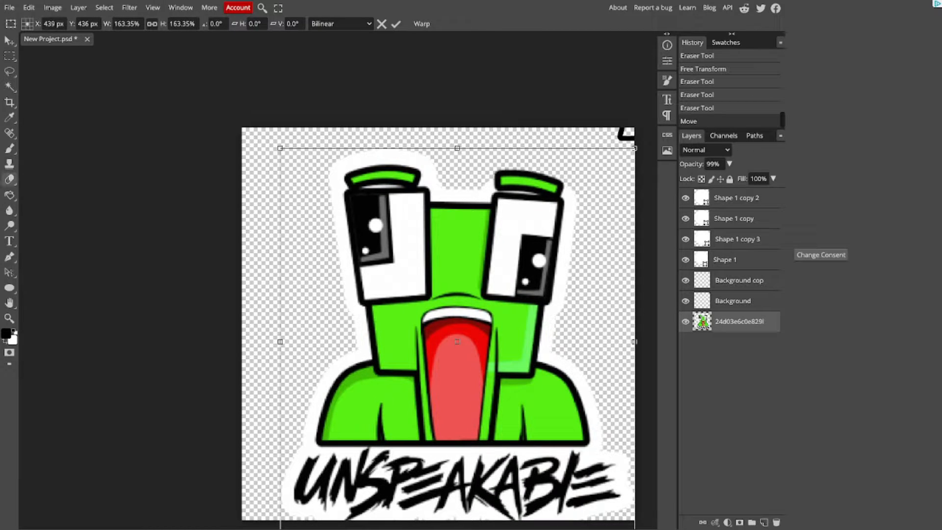
Step: Try tracing the character's shoulder outline with black brush segments directly on the reference image layer
{"action": "left_click", "coordinate": [9, 148]}
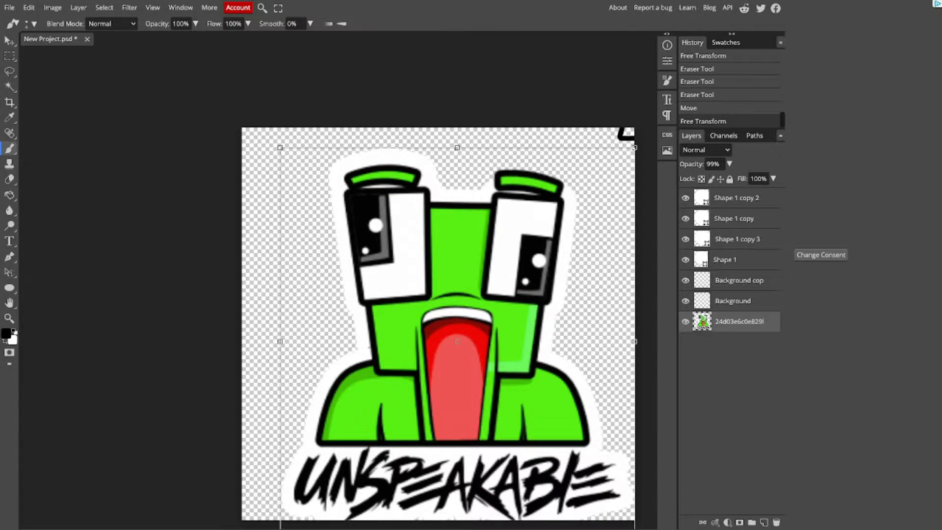
{"action": "left_click", "coordinate": [586, 440]}
{"action": "left_click", "coordinate": [587, 391], "text": "shift"}
{"action": "left_click", "coordinate": [586, 363], "text": "shift"}
{"action": "left_click", "coordinate": [567, 341], "text": "shift"}
{"action": "key", "text": "ctrl+z"}
{"action": "key", "text": "ctrl+z"}
{"action": "key", "text": "ctrl+z"}
{"action": "key", "text": "ctrl+z"}
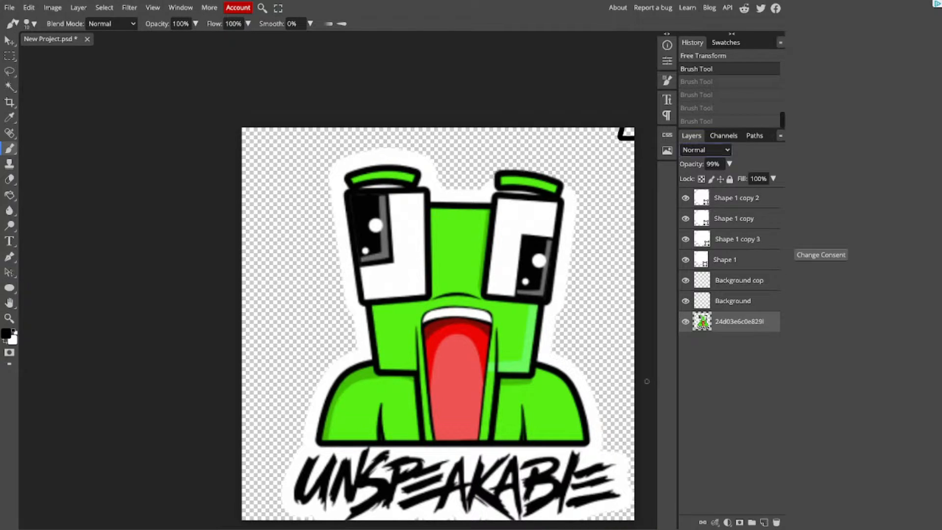
Step: Begin tracing the shoulder outline in black on the Background layer, starting at its lower right corner
{"action": "key", "text": "alt+bracketright"}
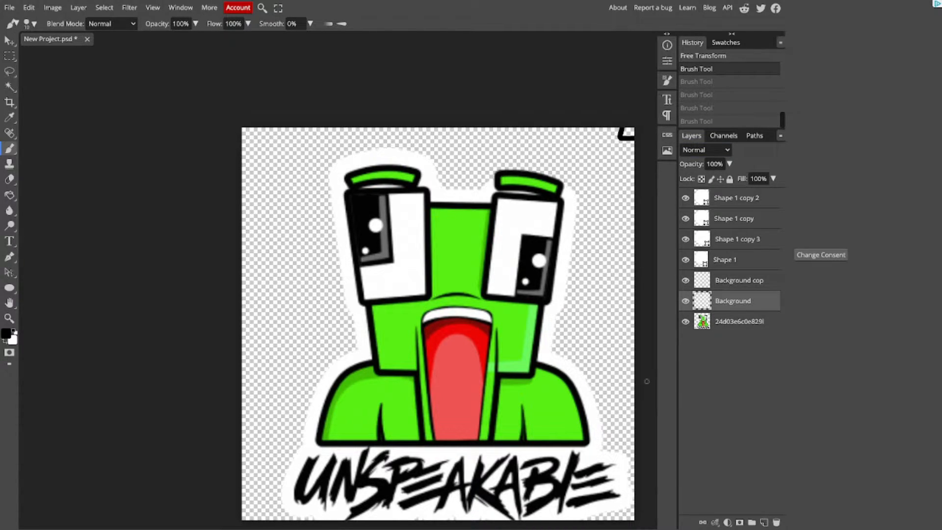
{"action": "key", "text": "alt+bracketleft"}
{"action": "key", "text": "alt+bracketright"}
{"action": "left_click", "coordinate": [587, 437], "text": "shift"}
{"action": "key", "text": "ctrl+z"}
{"action": "key", "text": "ctrl+z"}
{"action": "key", "text": "ctrl+z"}
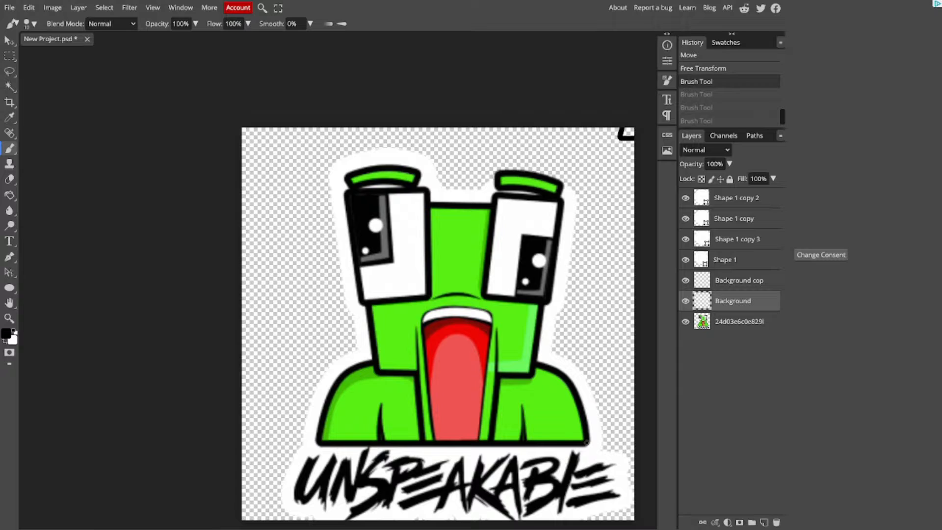
{"action": "left_click", "coordinate": [587, 442]}
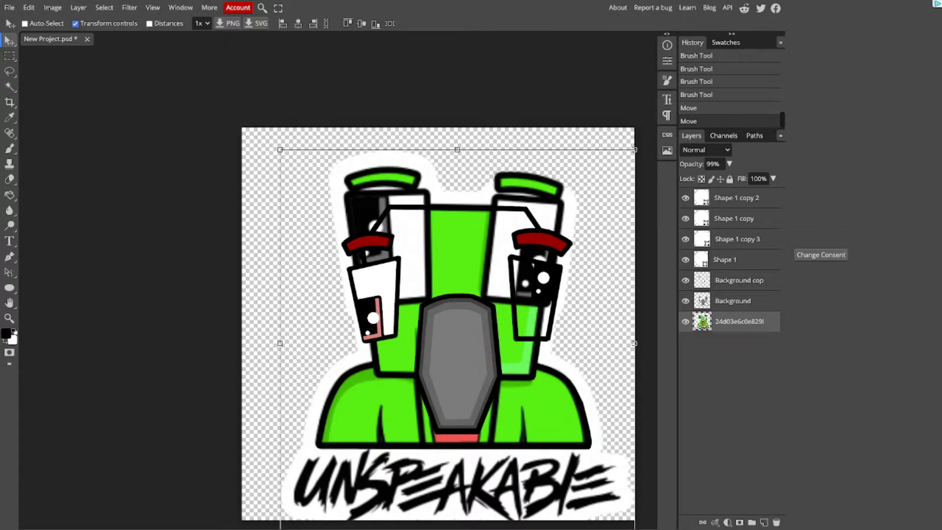
Step: Move the reference image off the traced outline toward the canvas's upper left corner, and select the Background layer
{"action": "left_click_drag", "start_coordinate": [457, 343], "coordinate": [153, 66]}
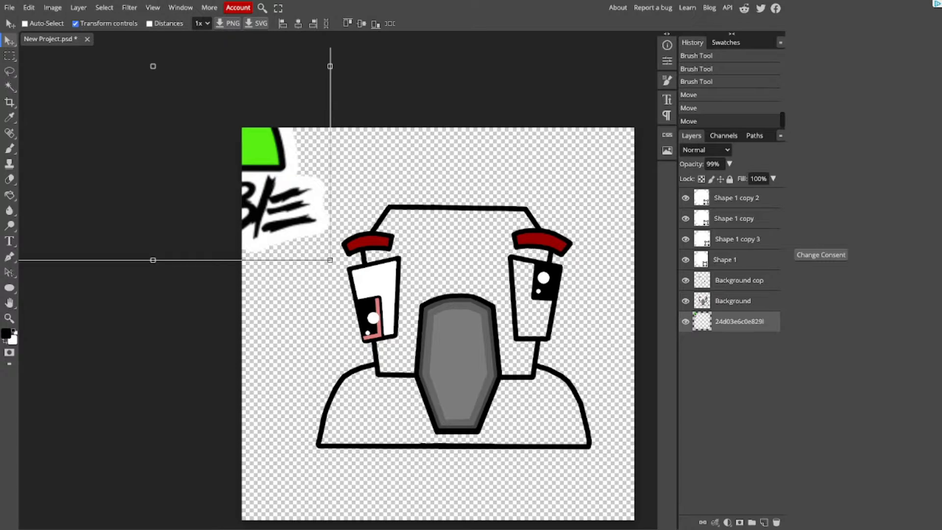
{"action": "left_click", "coordinate": [732, 300]}
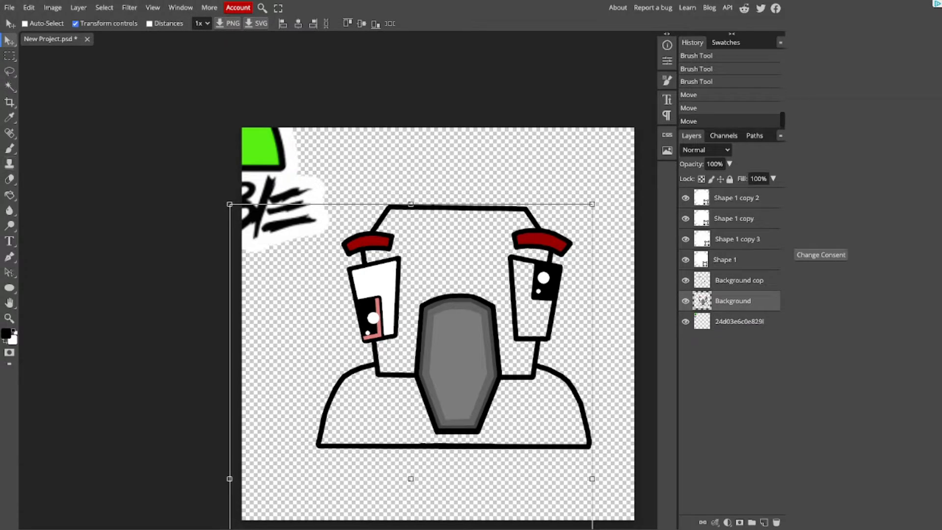
Step: Try connecting brush points with straight black lines around the mouth on the Background layer
{"action": "left_click", "coordinate": [10, 148]}
{"action": "left_click", "coordinate": [398, 425], "text": "shift"}
{"action": "left_click", "coordinate": [435, 427], "text": "shift"}
{"action": "left_click", "coordinate": [396, 334], "text": "shift"}
{"action": "key", "text": "ctrl+z"}
{"action": "key", "text": "ctrl+z"}
{"action": "key", "text": "ctrl+z"}
{"action": "key", "text": "ctrl+z"}
{"action": "key", "text": "ctrl+z"}
{"action": "key", "text": "ctrl+z"}
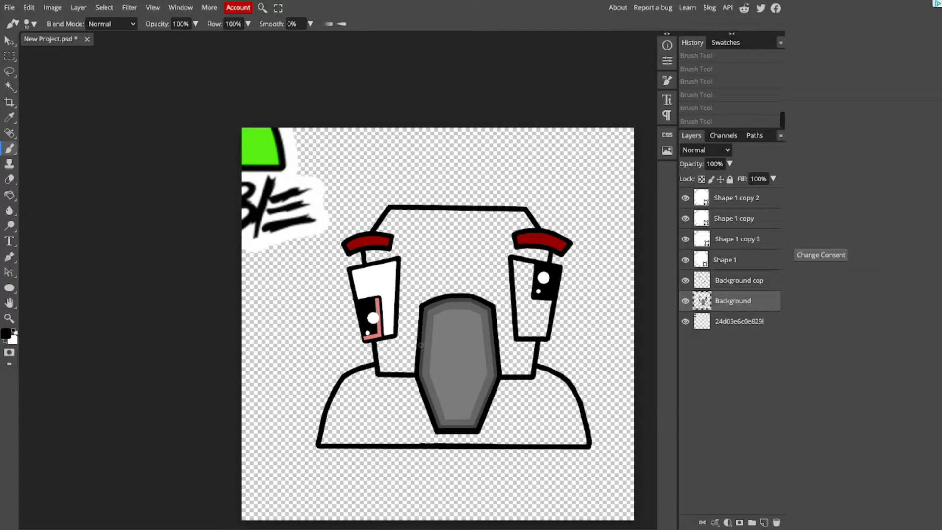
Step: Try building a curved line above the mouth from several short connected brush segments
{"action": "left_click", "coordinate": [418, 279]}
{"action": "left_click", "coordinate": [431, 271], "text": "shift"}
{"action": "left_click", "coordinate": [444, 268], "text": "shift"}
{"action": "left_click", "coordinate": [450, 267], "text": "shift"}
{"action": "left_click", "coordinate": [462, 268], "text": "shift"}
{"action": "left_click", "coordinate": [473, 270], "text": "shift"}
{"action": "key", "text": "ctrl+z"}
{"action": "key", "text": "ctrl+z"}
{"action": "key", "text": "ctrl+z"}
{"action": "key", "text": "ctrl+z"}
{"action": "key", "text": "ctrl+z"}
{"action": "key", "text": "ctrl+z"}
Step: Try a black brush mark at the lower corner of the left eye
{"action": "scroll", "coordinate": [316, 317], "scroll_direction": "up", "scroll_amount": 4}
{"action": "scroll", "coordinate": [334, 324], "scroll_direction": "down", "scroll_amount": 1}
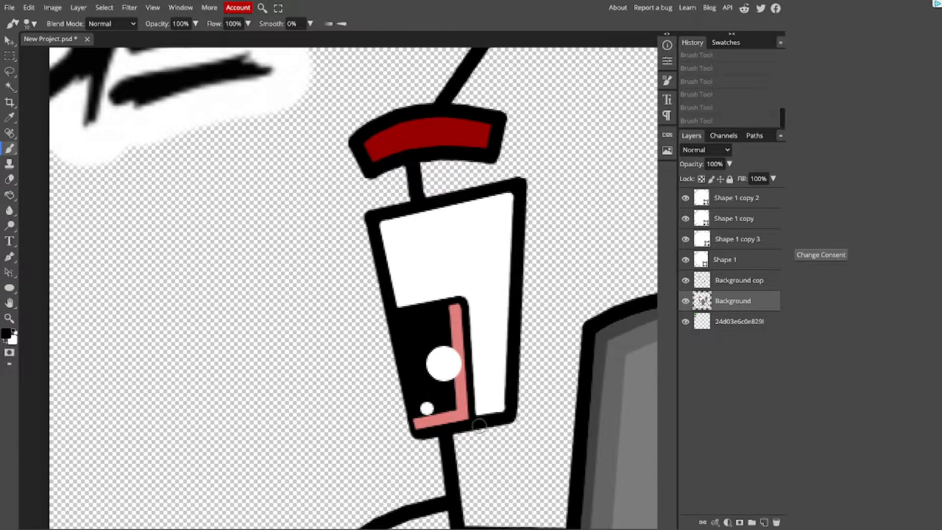
{"action": "left_click", "coordinate": [510, 415]}
{"action": "key", "text": "ctrl+z"}
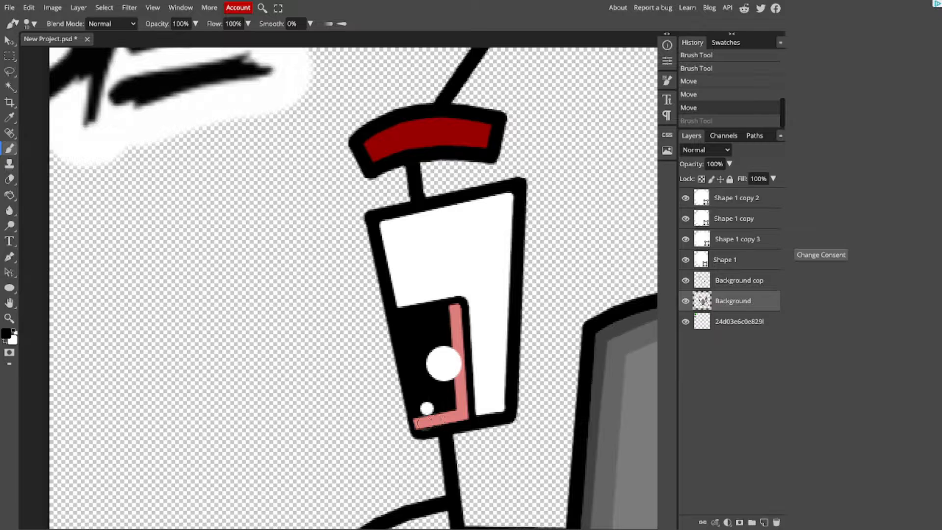
Step: Try drawing a white circle with the Ellipse tool above the left pupil, and undo it
{"action": "left_click", "coordinate": [9, 288]}
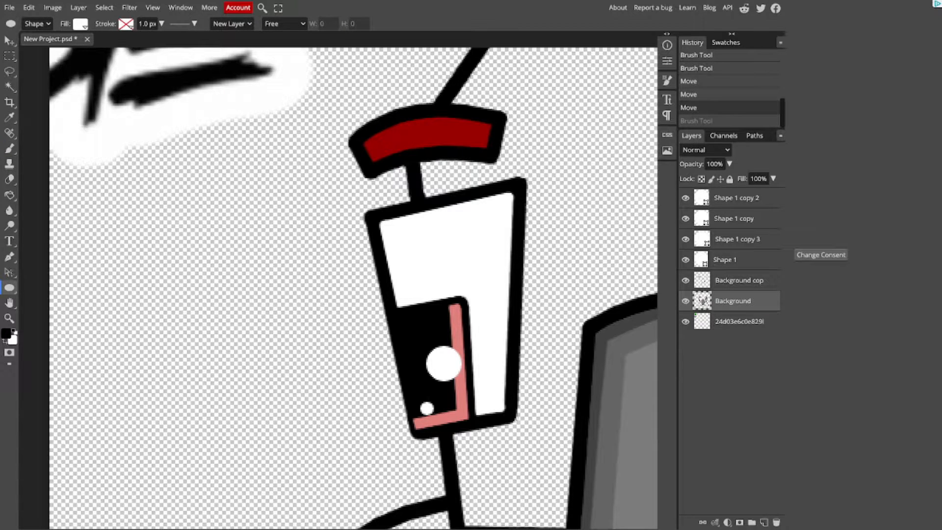
{"action": "left_click", "coordinate": [9, 288]}
{"action": "left_click", "coordinate": [9, 288]}
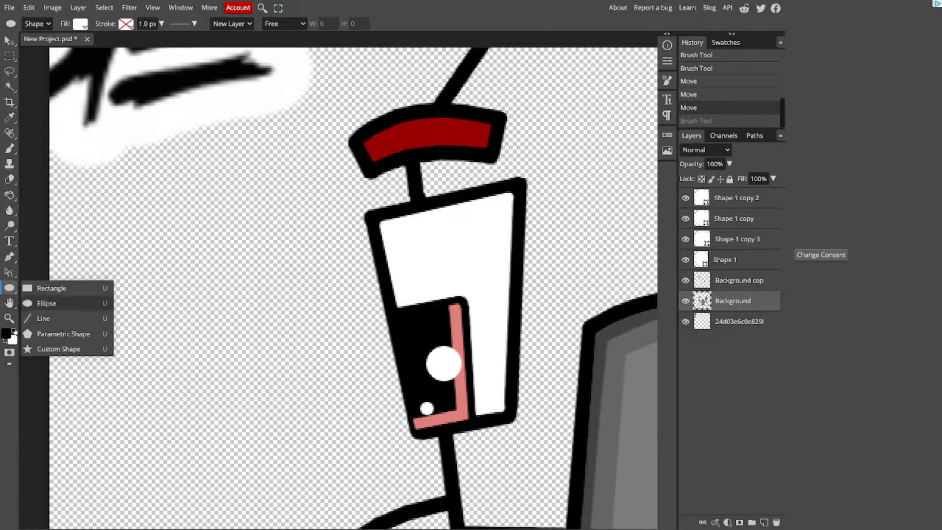
{"action": "left_click", "coordinate": [47, 303]}
{"action": "left_click_drag", "start_coordinate": [425, 242], "coordinate": [477, 294]}
{"action": "left_click", "coordinate": [80, 24]}
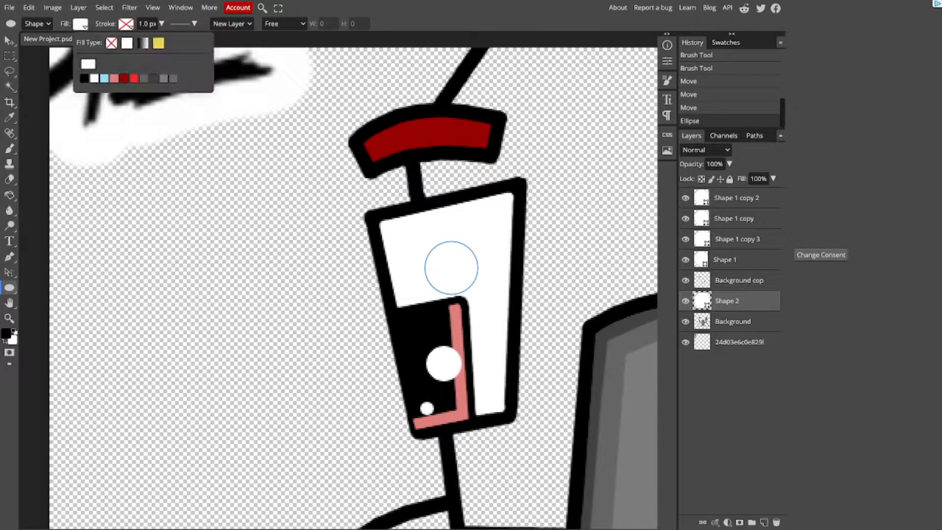
{"action": "left_click", "coordinate": [129, 116]}
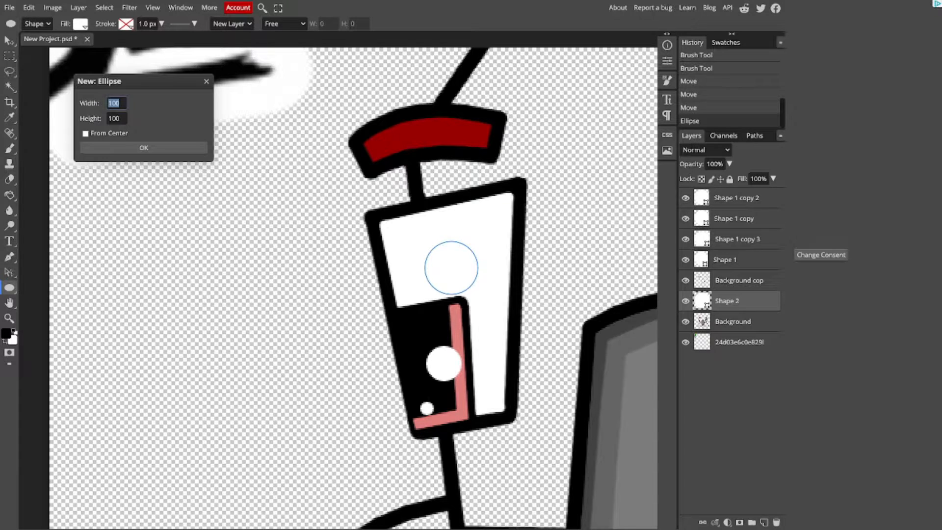
{"action": "left_click", "coordinate": [126, 24]}
{"action": "left_click", "coordinate": [206, 82]}
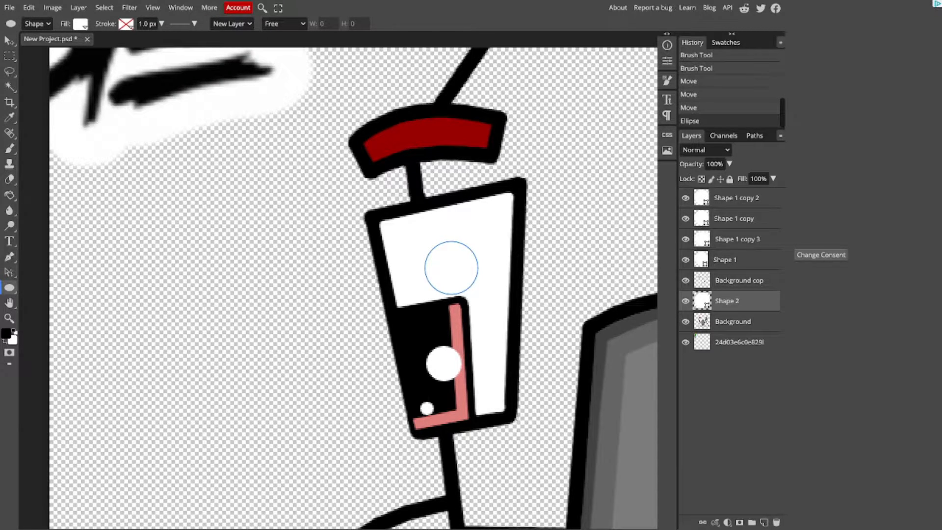
{"action": "left_click", "coordinate": [9, 41]}
{"action": "key", "text": "ctrl+z"}
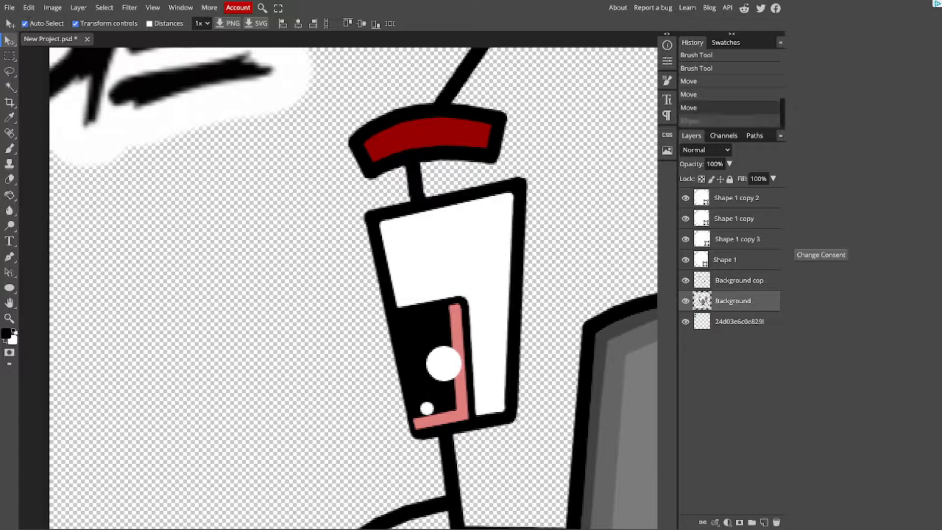
{"action": "key", "text": "ctrl+minus"}
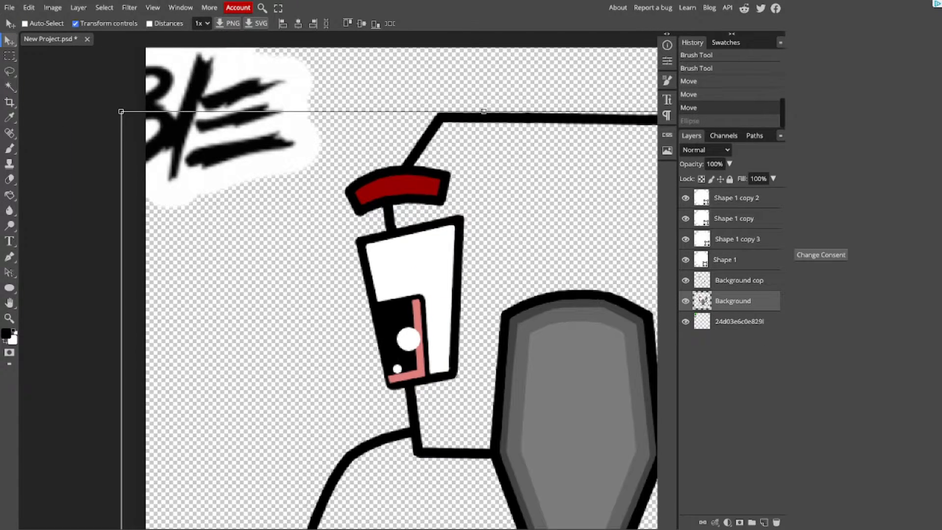
Step: Try a small ellipse in the white of the left eye, enlarge it with Free Transform, and delete its layer
{"action": "left_click", "coordinate": [10, 288]}
{"action": "left_click_drag", "start_coordinate": [421, 244], "coordinate": [446, 273]}
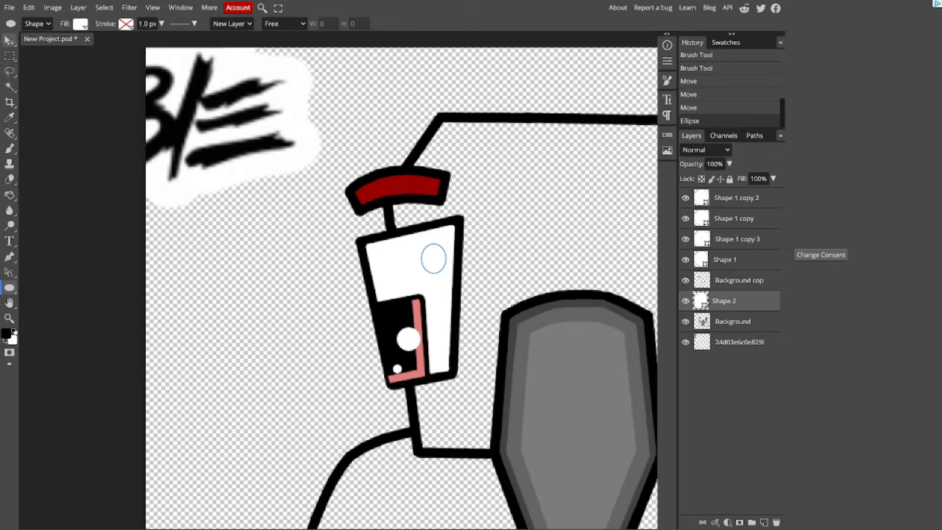
{"action": "key", "text": "ctrl+alt+t"}
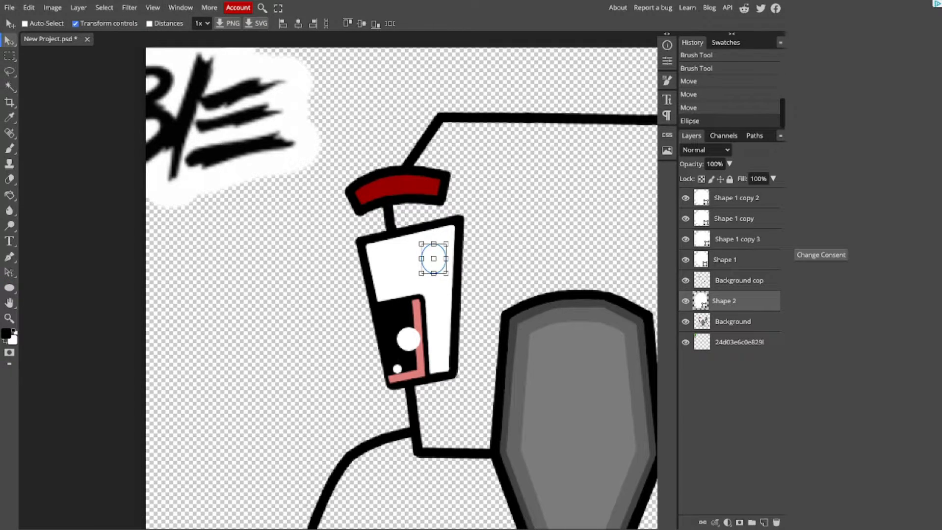
{"action": "left_click_drag", "start_coordinate": [421, 244], "coordinate": [397, 214]}
{"action": "key", "text": "Return"}
{"action": "key", "text": "Delete"}
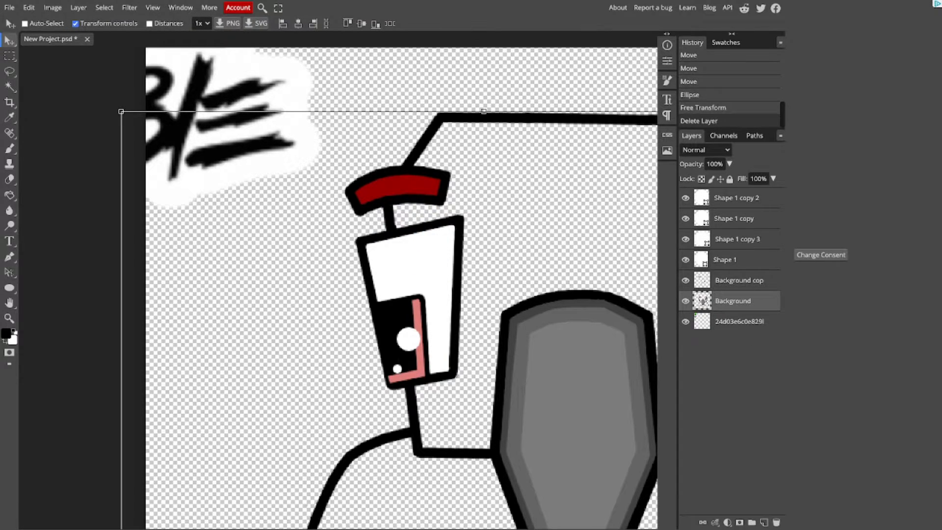
Step: Fill the empty area of the right eye with the white sampled from the left eye
{"action": "key", "text": "ctrl+minus"}
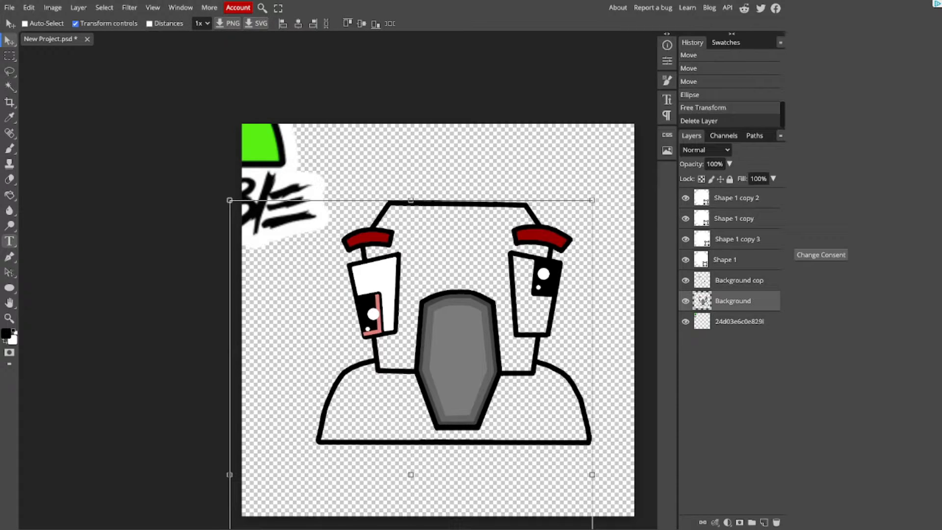
{"action": "left_click", "coordinate": [9, 195]}
{"action": "left_click", "coordinate": [9, 118]}
{"action": "left_click", "coordinate": [377, 279]}
{"action": "left_click", "coordinate": [10, 195]}
{"action": "left_click", "coordinate": [531, 311]}
Step: Brush white along the pupil and inner outline of the right eye to close the gaps left by the fill
{"action": "left_click", "coordinate": [9, 148]}
{"action": "key", "text": "ctrl+plus"}
{"action": "key", "text": "ctrl+plus"}
{"action": "scroll", "coordinate": [626, 294], "scroll_direction": "right", "scroll_amount": 10}
{"action": "left_click", "coordinate": [490, 317]}
{"action": "key", "text": "ctrl+plus"}
{"action": "key", "text": "ctrl+plus"}
{"action": "left_click_drag", "start_coordinate": [483, 316], "coordinate": [495, 150]}
{"action": "left_click_drag", "start_coordinate": [495, 157], "coordinate": [483, 334]}
{"action": "mouse_move", "coordinate": [486, 333]}
{"action": "left_mouse_down"}
{"action": "mouse_move", "coordinate": [583, 336]}
{"action": "mouse_move", "coordinate": [553, 499]}
{"action": "left_mouse_up"}
{"action": "left_click_drag", "start_coordinate": [553, 499], "coordinate": [430, 497]}
{"action": "mouse_move", "coordinate": [430, 497]}
{"action": "left_mouse_down"}
{"action": "mouse_move", "coordinate": [402, 132]}
{"action": "mouse_move", "coordinate": [494, 150]}
{"action": "left_mouse_up"}
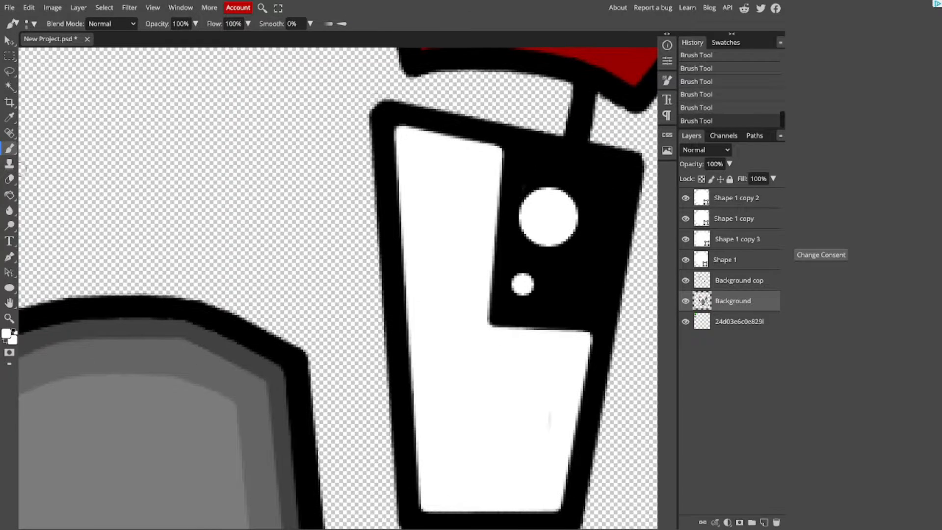
Step: Sample the pink of the left pupil's edge strip as the brush colour
{"action": "left_click", "coordinate": [9, 117]}
{"action": "key", "text": "ctrl+minus"}
{"action": "key", "text": "ctrl+minus"}
{"action": "key", "text": "ctrl+minus"}
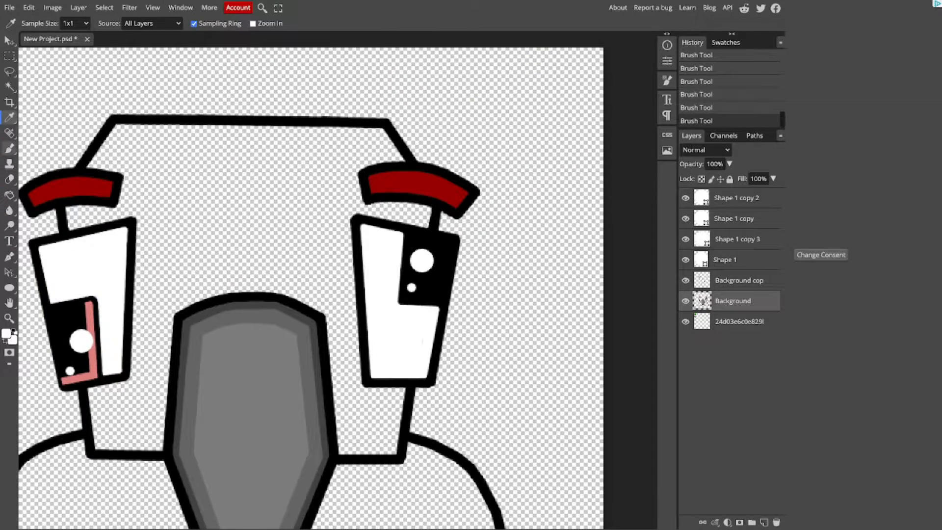
{"action": "right_click", "coordinate": [9, 118]}
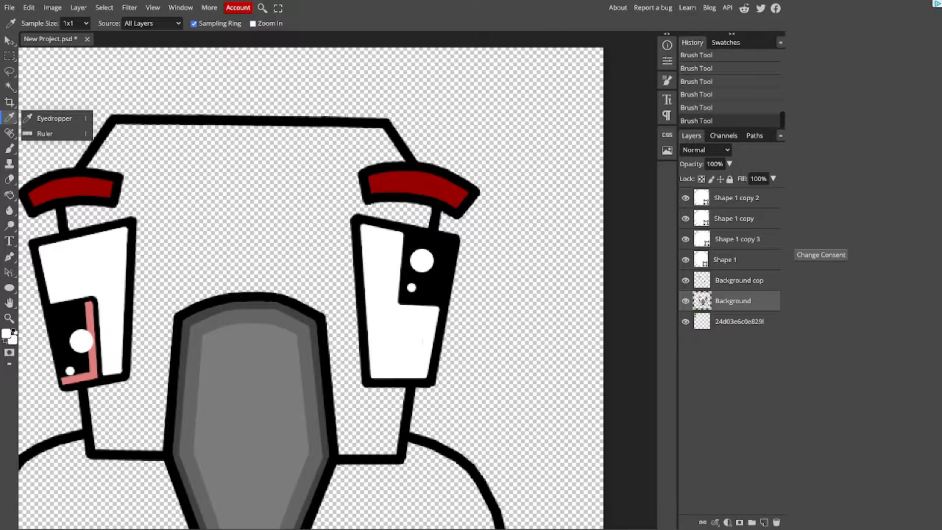
{"action": "left_click", "coordinate": [54, 119]}
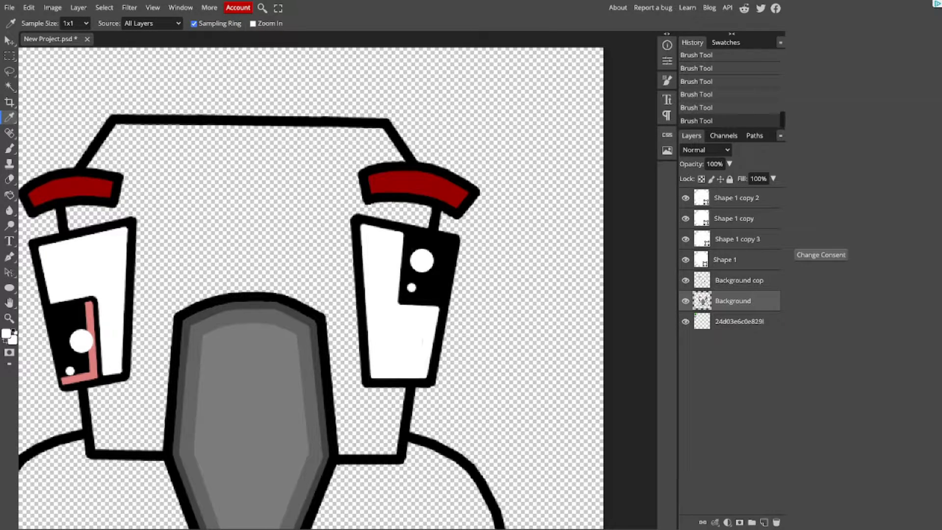
{"action": "left_click", "coordinate": [93, 366]}
{"action": "left_click", "coordinate": [9, 148]}
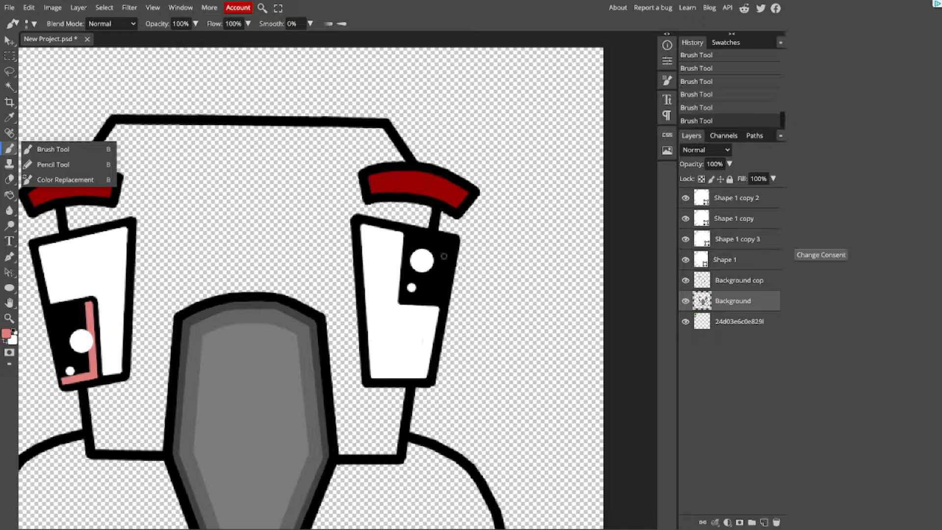
Step: Try a freehand pink brush stroke inside the right pupil
{"action": "mouse_move", "coordinate": [447, 250]}
{"action": "left_mouse_down"}
{"action": "mouse_move", "coordinate": [424, 264]}
{"action": "mouse_move", "coordinate": [435, 291]}
{"action": "mouse_move", "coordinate": [478, 280]}
{"action": "mouse_move", "coordinate": [448, 268]}
{"action": "mouse_move", "coordinate": [433, 283]}
{"action": "left_mouse_up"}
{"action": "key", "text": "ctrl+z"}
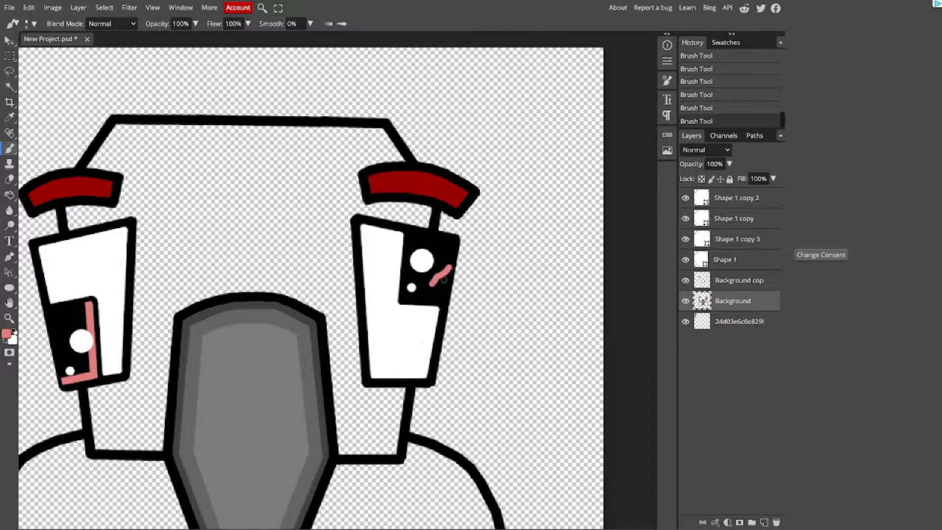
{"action": "key", "text": "ctrl+z"}
Step: Paint an L-shaped pink strip along the lower and inner edges of the right pupil
{"action": "key", "text": "ctrl+plus"}
{"action": "key", "text": "ctrl+minus"}
{"action": "left_click", "coordinate": [542, 316]}
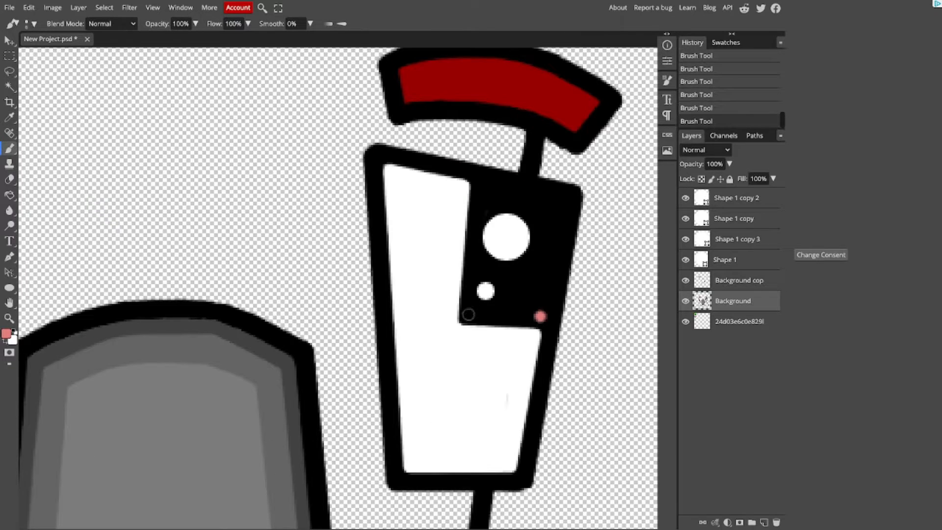
{"action": "left_click", "coordinate": [462, 317], "text": "shift"}
{"action": "left_click", "coordinate": [479, 183], "text": "shift"}
Step: Shift the small and large white highlight circles in the right pupil clear of the pink strip
{"action": "left_click", "coordinate": [724, 260]}
{"action": "key", "text": "v"}
{"action": "left_click_drag", "start_coordinate": [485, 291], "coordinate": [490, 292]}
{"action": "left_click", "coordinate": [737, 239]}
{"action": "left_click", "coordinate": [734, 219]}
{"action": "left_click_drag", "start_coordinate": [506, 237], "coordinate": [526, 229]}
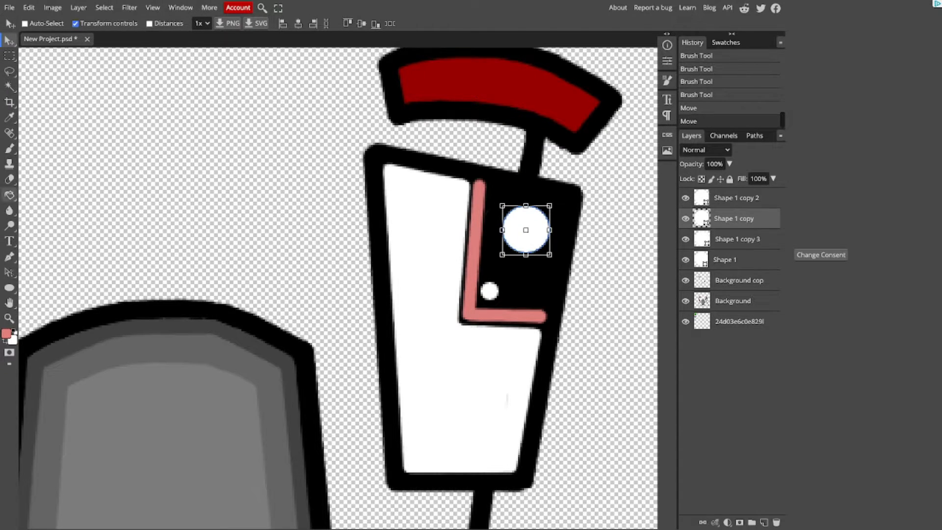
Step: Extend both ends of the pink strip to the upper and outer edges of the right pupil
{"action": "left_click", "coordinate": [9, 148]}
{"action": "left_click", "coordinate": [472, 175], "text": "alt"}
{"action": "left_click", "coordinate": [487, 178], "text": "ctrl"}
{"action": "left_click_drag", "start_coordinate": [488, 179], "coordinate": [474, 176]}
{"action": "left_click", "coordinate": [481, 178]}
{"action": "key", "text": "b"}
{"action": "left_click_drag", "start_coordinate": [545, 318], "coordinate": [553, 318]}
{"action": "left_click_drag", "start_coordinate": [479, 186], "coordinate": [480, 173]}
Step: Brush black over the ends and outer edges of the right eye's pink strip to sharpen its outline
{"action": "left_click", "coordinate": [14, 332]}
{"action": "key", "text": "ctrl+plus"}
{"action": "left_click_drag", "start_coordinate": [615, 339], "coordinate": [616, 321]}
{"action": "left_click_drag", "start_coordinate": [506, 137], "coordinate": [540, 141]}
{"action": "key", "text": "ctrl+minus"}
{"action": "key", "text": "ctrl+minus"}
{"action": "key", "text": "ctrl+minus"}
{"action": "key", "text": "ctrl+plus"}
{"action": "key", "text": "ctrl+plus"}
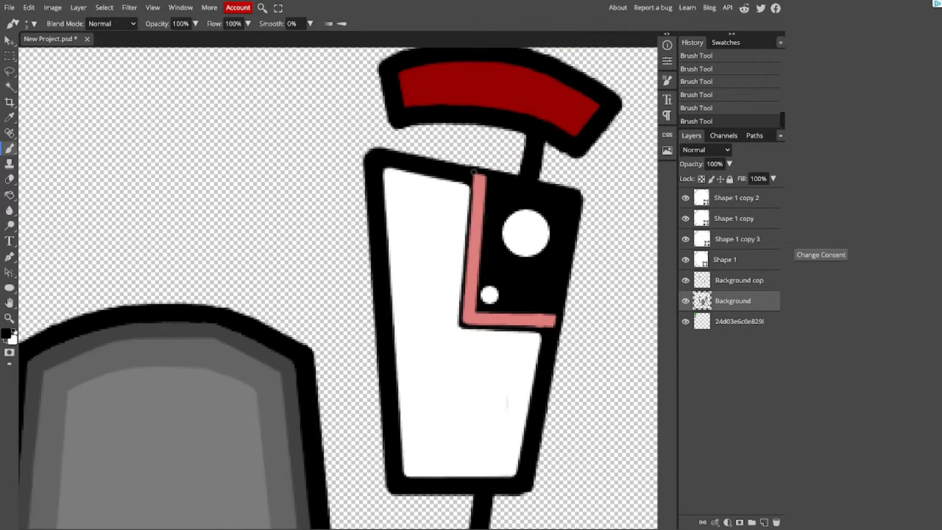
{"action": "left_click_drag", "start_coordinate": [555, 336], "coordinate": [558, 315]}
{"action": "mouse_move", "coordinate": [461, 327]}
{"action": "left_mouse_down"}
{"action": "mouse_move", "coordinate": [472, 188]}
{"action": "mouse_move", "coordinate": [484, 179]}
{"action": "left_mouse_up"}
{"action": "left_click_drag", "start_coordinate": [546, 334], "coordinate": [462, 330]}
Step: Move the reference image to a new spot away from the face drawing, and reselect the Background layer
{"action": "key", "text": "ctrl+minus"}
{"action": "key", "text": "ctrl+minus"}
{"action": "key", "text": "ctrl+minus"}
{"action": "key", "text": "ctrl+minus"}
{"action": "key", "text": "ctrl+minus"}
{"action": "key", "text": "v"}
{"action": "left_click", "coordinate": [739, 321]}
{"action": "mouse_move", "coordinate": [211, 167]}
{"action": "left_mouse_down"}
{"action": "mouse_move", "coordinate": [314, 230]}
{"action": "mouse_move", "coordinate": [355, 345]}
{"action": "mouse_move", "coordinate": [191, 353]}
{"action": "left_mouse_up"}
{"action": "left_click", "coordinate": [732, 300]}
Step: Try erasing near the upper inner corner of the left eye, and undo it
{"action": "key", "text": "ctrl+plus"}
{"action": "key", "text": "ctrl+plus"}
{"action": "key", "text": "ctrl+plus"}
{"action": "key", "text": "e"}
{"action": "left_click", "coordinate": [110, 240]}
{"action": "key", "text": "ctrl+z"}
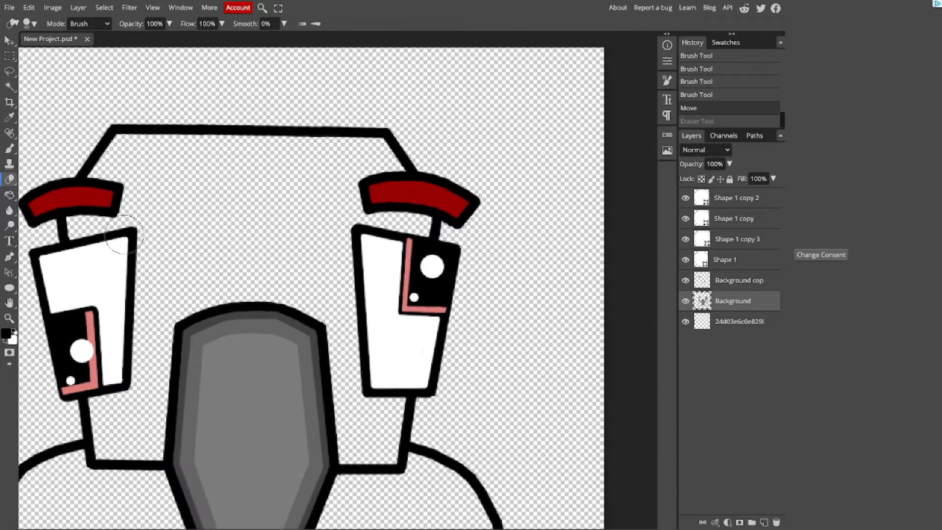
Step: On the Background copy layer, draw a straight black line across the left eye's top and fill part of the gap beneath it black
{"action": "left_click", "coordinate": [739, 280]}
{"action": "key", "text": "b"}
{"action": "left_click", "coordinate": [35, 259]}
{"action": "left_click", "coordinate": [29, 237]}
{"action": "key", "text": "ctrl+z"}
{"action": "left_click_drag", "start_coordinate": [30, 236], "coordinate": [131, 231]}
{"action": "key", "text": "g"}
{"action": "left_click", "coordinate": [43, 244]}
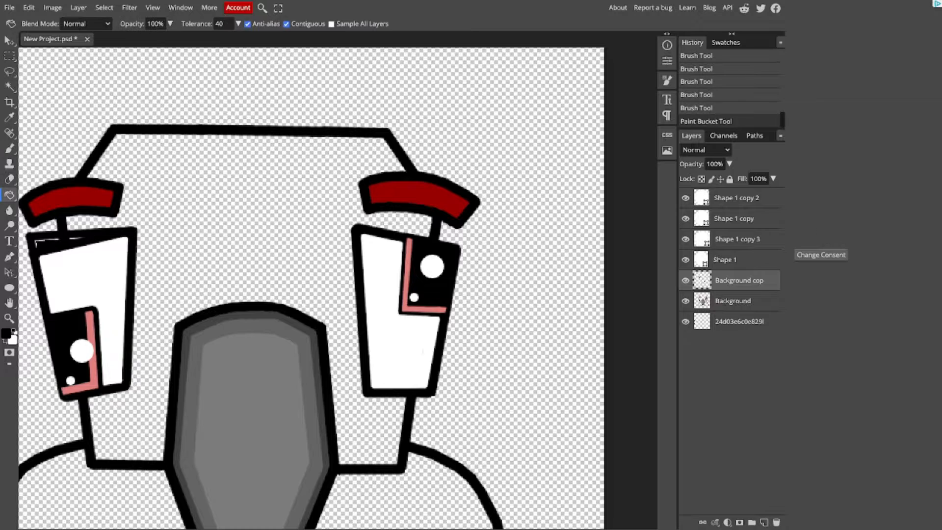
Step: Paint the gap beneath the left eye's new top edge white and tidy its corners, using the Background and Background copy layers
{"action": "key", "text": "x"}
{"action": "key", "text": "b"}
{"action": "key", "text": "ctrl+plus"}
{"action": "scroll", "coordinate": [551, 236], "scroll_direction": "left", "scroll_amount": 6}
{"action": "left_click", "coordinate": [733, 301]}
{"action": "mouse_move", "coordinate": [304, 214]}
{"action": "left_mouse_down"}
{"action": "mouse_move", "coordinate": [226, 221]}
{"action": "mouse_move", "coordinate": [219, 231]}
{"action": "mouse_move", "coordinate": [184, 223]}
{"action": "mouse_move", "coordinate": [197, 318]}
{"action": "left_mouse_up"}
{"action": "left_click", "coordinate": [739, 280]}
{"action": "left_click_drag", "start_coordinate": [189, 233], "coordinate": [309, 214]}
{"action": "scroll", "coordinate": [309, 215], "scroll_direction": "up", "scroll_amount": 1}
{"action": "left_click", "coordinate": [201, 339], "text": "alt"}
{"action": "left_click", "coordinate": [198, 326]}
{"action": "left_click", "coordinate": [263, 322], "text": "shift"}
{"action": "key", "text": "ctrl+minus"}
{"action": "key", "text": "ctrl+minus"}
{"action": "scroll", "coordinate": [515, 316], "scroll_direction": "right", "scroll_amount": 5}
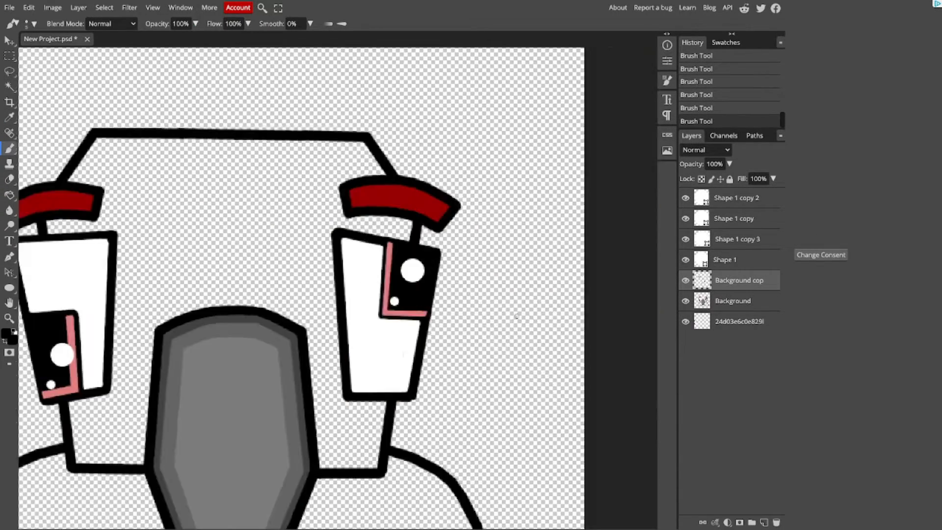
Step: Brush a straight black line along the right eye's top edge and blacken the area above the pupil
{"action": "key", "text": "ctrl+plus"}
{"action": "key", "text": "ctrl+plus"}
{"action": "key", "text": "ctrl+plus"}
{"action": "key", "text": "ctrl+plus"}
{"action": "left_click_drag", "start_coordinate": [555, 352], "coordinate": [466, 342]}
{"action": "left_click", "coordinate": [335, 144]}
{"action": "left_click", "coordinate": [596, 169], "text": "shift"}
{"action": "key", "text": "ctrl+minus"}
{"action": "left_click_drag", "start_coordinate": [461, 193], "coordinate": [531, 203]}
Step: Touch up the upper inner corner of the right eye with white beneath its new top edge
{"action": "key", "text": "x"}
{"action": "left_click", "coordinate": [422, 197]}
{"action": "left_click", "coordinate": [352, 190], "text": "shift"}
{"action": "left_click_drag", "start_coordinate": [352, 190], "coordinate": [420, 194]}
{"action": "key", "text": "ctrl+z"}
{"action": "key", "text": "ctrl+z"}
{"action": "key", "text": "ctrl+z"}
{"action": "mouse_move", "coordinate": [355, 190]}
{"action": "left_mouse_down"}
{"action": "mouse_move", "coordinate": [421, 196]}
{"action": "mouse_move", "coordinate": [347, 207]}
{"action": "left_mouse_up"}
Step: Extend the upper end of the right pupil's pink strip to the new top edge and touch up the black around it
{"action": "key", "text": "ctrl+minus"}
{"action": "key", "text": "x"}
{"action": "left_click", "coordinate": [412, 227], "text": "alt"}
{"action": "key", "text": "ctrl+plus"}
{"action": "key", "text": "ctrl+plus"}
{"action": "left_click", "coordinate": [470, 183]}
{"action": "key", "text": "ctrl+z"}
{"action": "left_click", "coordinate": [466, 189], "text": "alt"}
{"action": "left_click", "coordinate": [468, 181]}
{"action": "left_click", "coordinate": [470, 162]}
{"action": "left_click", "coordinate": [562, 369], "text": "alt"}
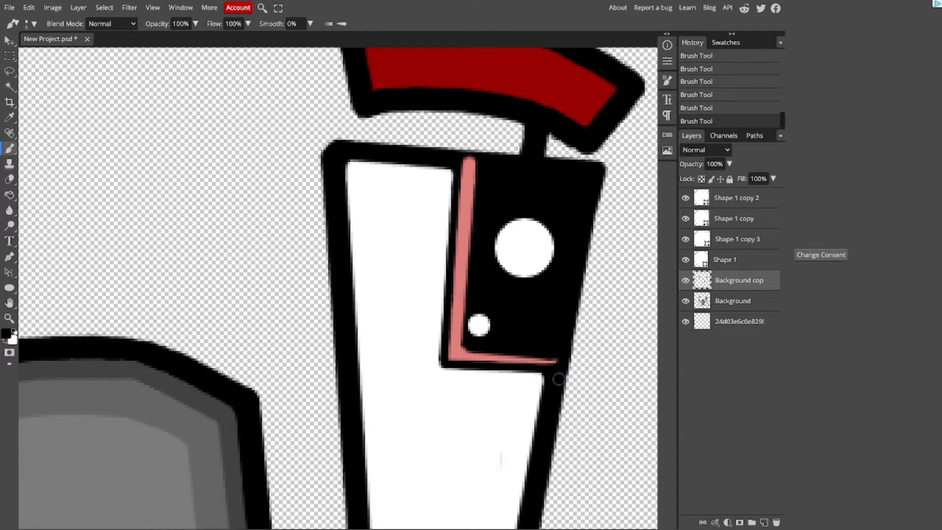
Step: Brush a straight black edge beneath the right pupil and repaint the lower arm of its pink strip
{"action": "left_click", "coordinate": [445, 365]}
{"action": "left_click", "coordinate": [551, 375], "text": "shift"}
{"action": "left_click", "coordinate": [457, 343], "text": "alt"}
{"action": "left_click", "coordinate": [455, 356]}
{"action": "left_click", "coordinate": [554, 365], "text": "shift"}
{"action": "left_click", "coordinate": [557, 365]}
Step: Refine the right pupil's strip ends, inner corner and the eye's outer edge with a smaller brush
{"action": "key", "text": "["}
{"action": "key", "text": "["}
{"action": "left_click", "coordinate": [483, 166], "text": "alt"}
{"action": "left_click_drag", "start_coordinate": [457, 157], "coordinate": [481, 159]}
{"action": "left_click_drag", "start_coordinate": [580, 319], "coordinate": [560, 380]}
{"action": "key", "text": "ctrl+minus"}
{"action": "key", "text": "ctrl+minus"}
{"action": "key", "text": "ctrl+plus"}
{"action": "key", "text": "ctrl+plus"}
{"action": "left_click", "coordinate": [456, 343], "text": "alt"}
{"action": "left_click", "coordinate": [464, 347]}
{"action": "key", "text": "ctrl+minus"}
{"action": "key", "text": "ctrl+minus"}
{"action": "key", "text": "ctrl+minus"}
{"action": "key", "text": "ctrl+minus"}
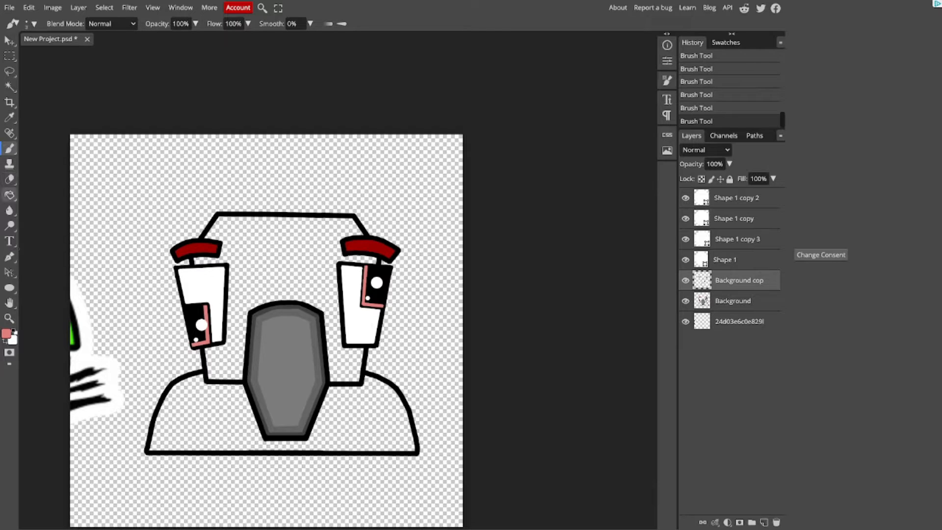
Step: Activate the Paint Bucket and set its foreground colour to coral red f85d5d
{"action": "left_click", "coordinate": [9, 195]}
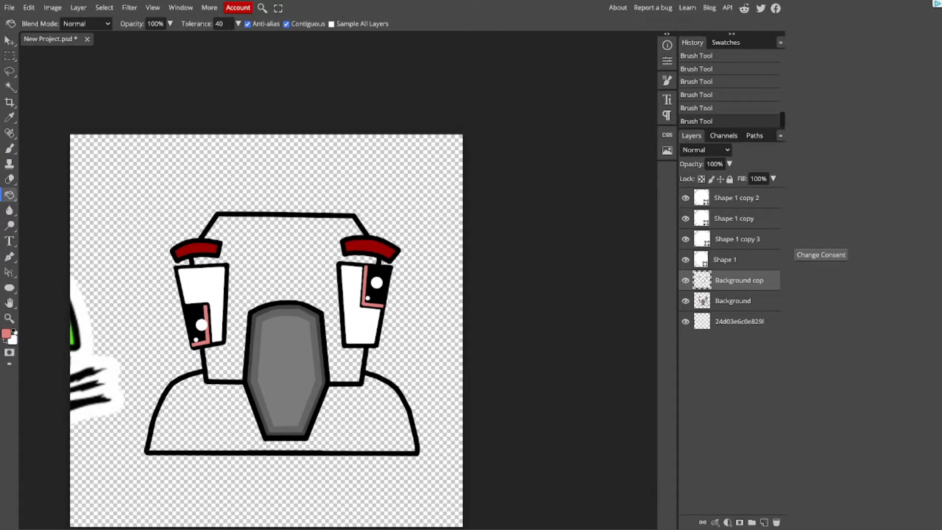
{"action": "left_click", "coordinate": [6, 333]}
{"action": "left_click", "coordinate": [153, 99]}
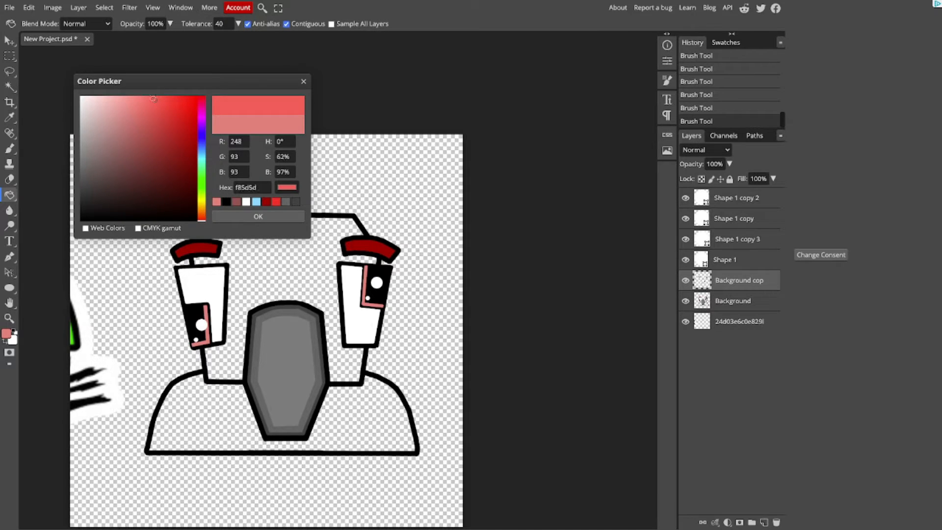
{"action": "left_click", "coordinate": [258, 216]}
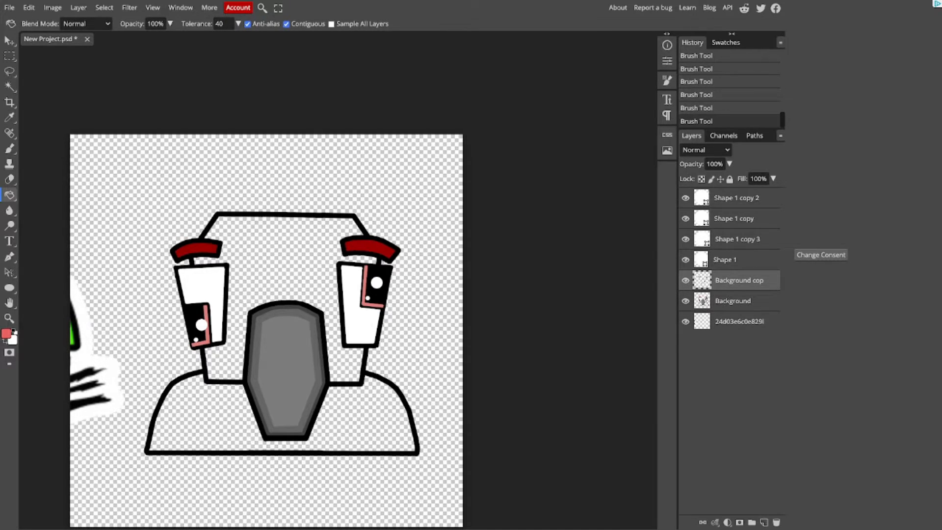
Step: Fill the body with coral red on the Background layer, and undo the trial fills of the head
{"action": "left_click", "coordinate": [289, 265]}
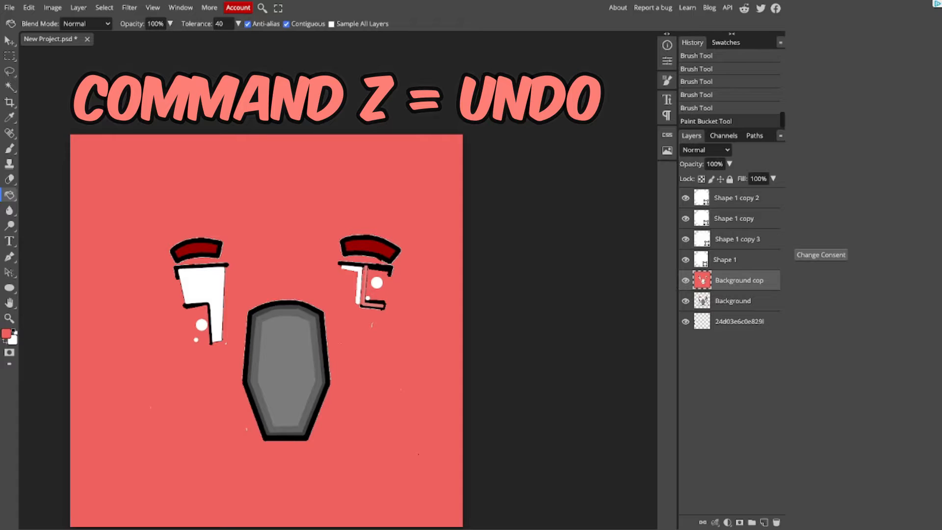
{"action": "key", "text": "super+z"}
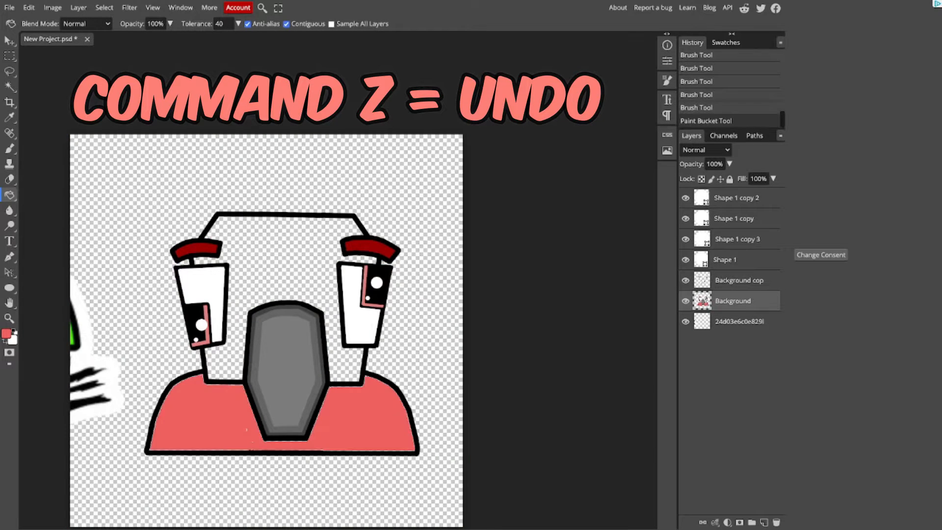
{"action": "left_click", "coordinate": [289, 265]}
{"action": "key", "text": "super+z"}
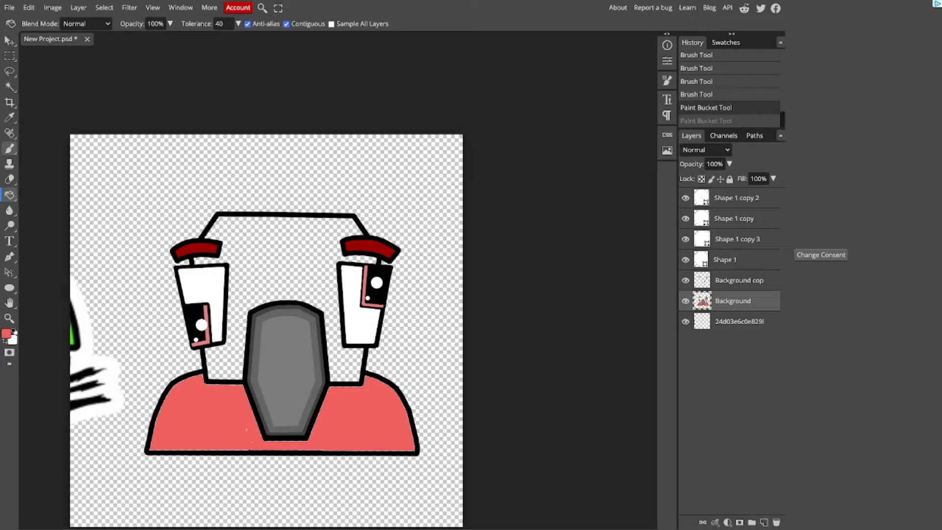
{"action": "left_click", "coordinate": [9, 148]}
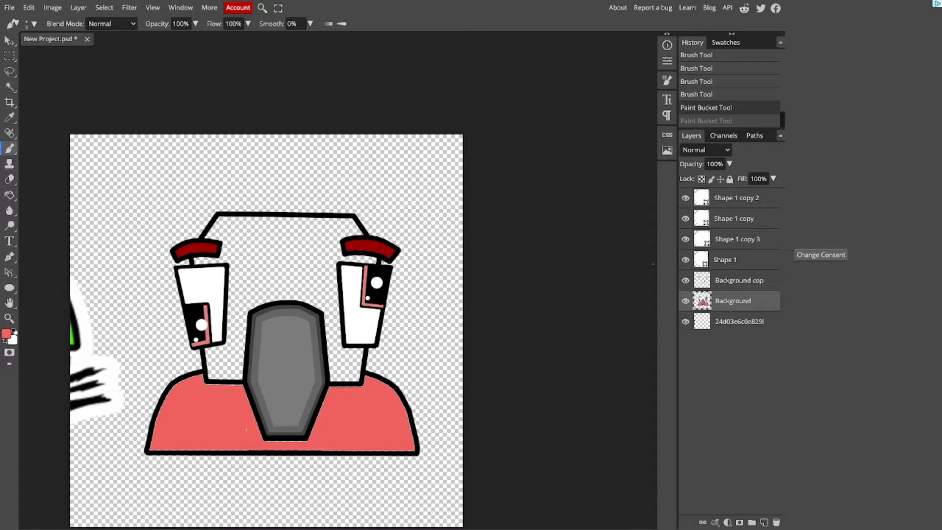
{"action": "left_click", "coordinate": [738, 280]}
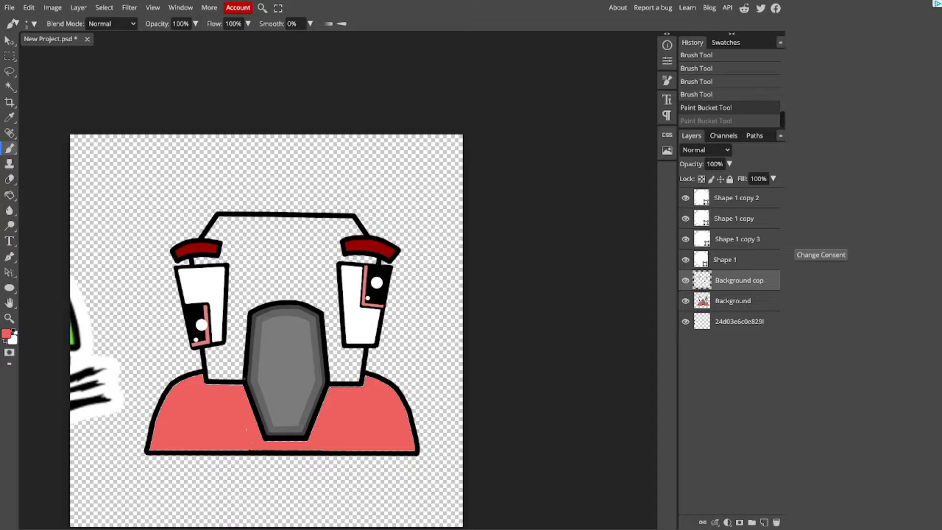
{"action": "key", "text": "ctrl+plus"}
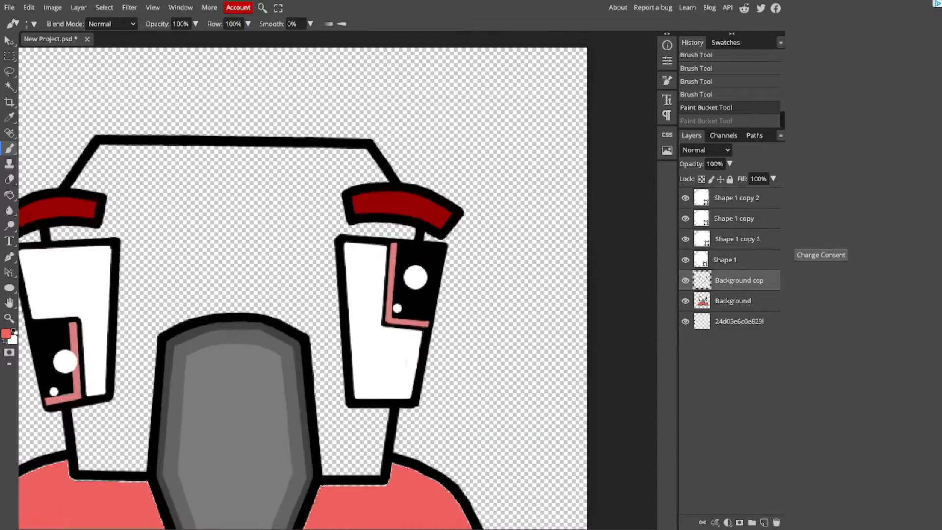
{"action": "key", "text": "bracketright"}
{"action": "key", "text": "bracketright"}
{"action": "key", "text": "bracketright"}
{"action": "key", "text": "bracketright"}
{"action": "key", "text": "bracketright"}
{"action": "key", "text": "bracketright"}
{"action": "left_click", "coordinate": [319, 269]}
{"action": "left_click_drag", "start_coordinate": [320, 269], "coordinate": [338, 269]}
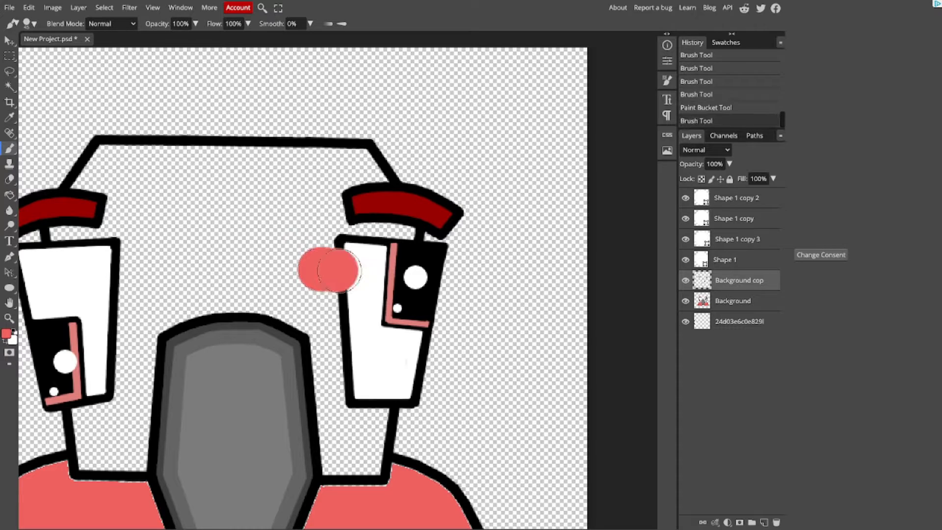
{"action": "key", "text": "ctrl+z"}
{"action": "key", "text": "ctrl+z"}
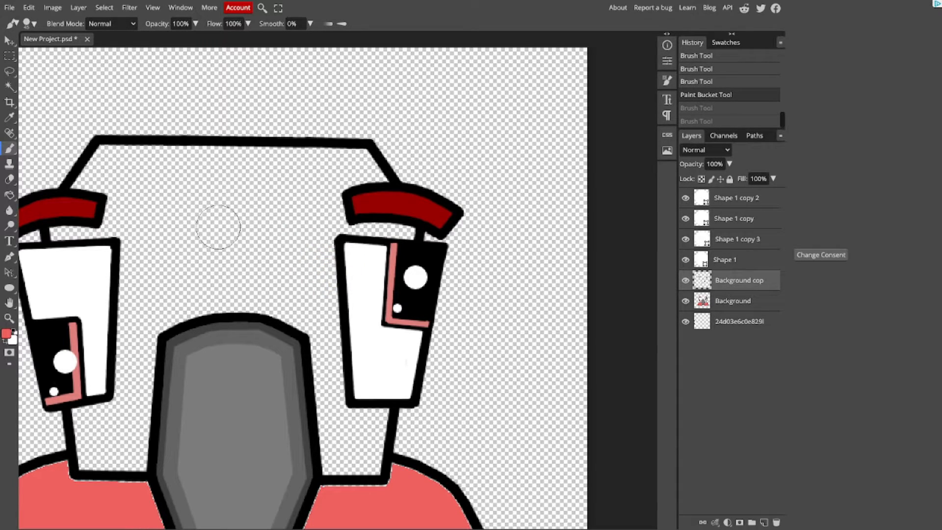
{"action": "left_click", "coordinate": [9, 195]}
{"action": "left_click", "coordinate": [406, 362]}
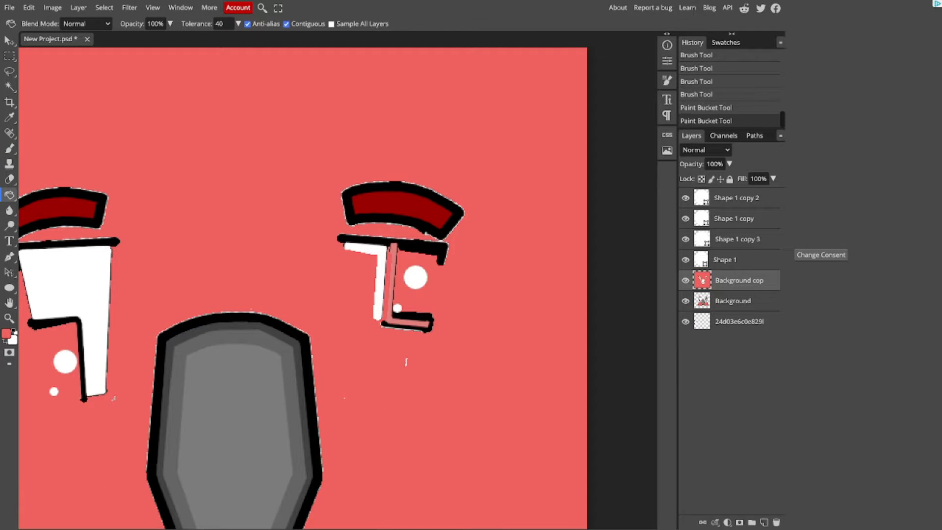
{"action": "key", "text": "ctrl+z"}
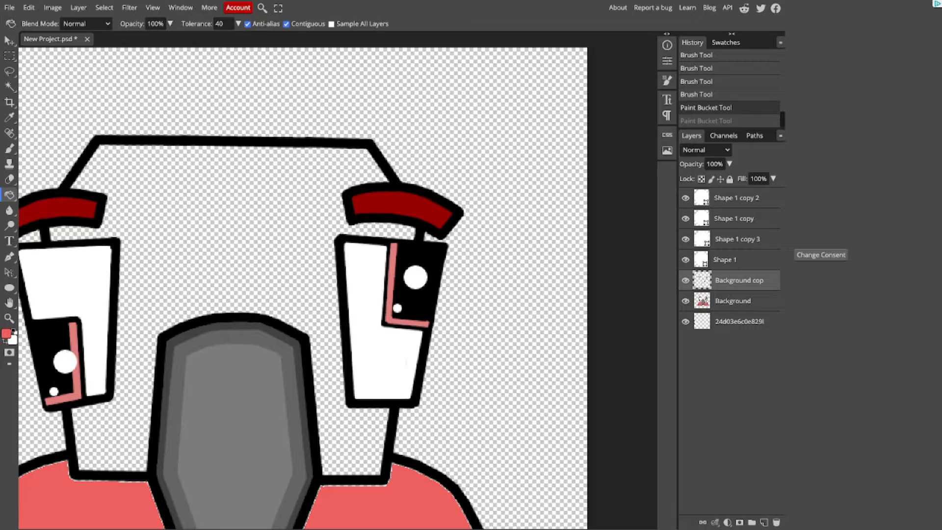
Step: On the Background layer, brush coral red inside the head's top outline and around the right eyebrow down to the eye
{"action": "left_click", "coordinate": [9, 148]}
{"action": "left_click", "coordinate": [733, 301]}
{"action": "mouse_move", "coordinate": [317, 216]}
{"action": "left_mouse_down"}
{"action": "mouse_move", "coordinate": [353, 159]}
{"action": "mouse_move", "coordinate": [381, 176]}
{"action": "left_mouse_up"}
{"action": "left_click", "coordinate": [384, 177]}
{"action": "left_click", "coordinate": [370, 154], "text": "shift"}
{"action": "left_click", "coordinate": [102, 150], "text": "shift"}
{"action": "left_click", "coordinate": [75, 187], "text": "shift"}
{"action": "left_click", "coordinate": [411, 233]}
{"action": "key", "text": "ctrl+z"}
{"action": "left_click", "coordinate": [341, 232], "text": "shift"}
{"action": "left_click", "coordinate": [386, 226], "text": "shift"}
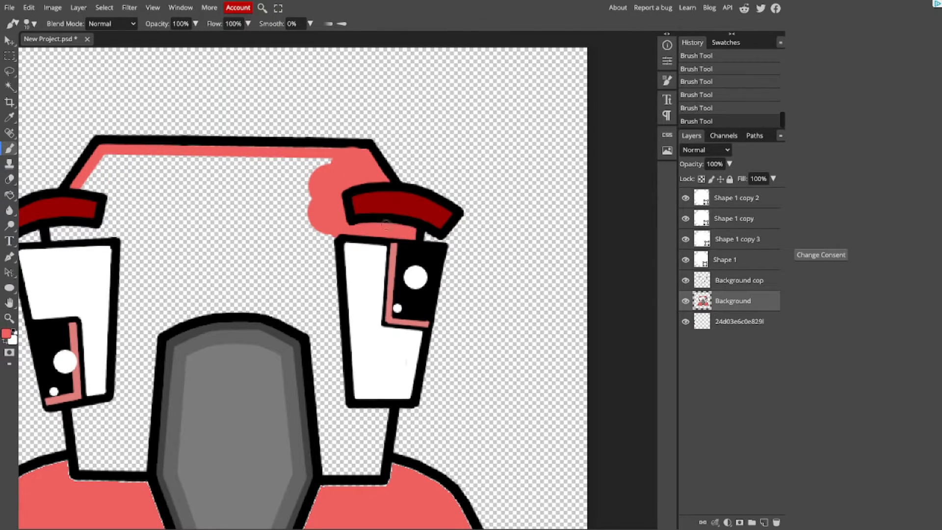
Step: Brush coral red along the right eye's inner and lower edges, the neck outline beneath it, and the grey shape's right side
{"action": "scroll", "coordinate": [375, 292], "scroll_direction": "up", "scroll_amount": 3}
{"action": "left_click", "coordinate": [281, 189]}
{"action": "left_click", "coordinate": [325, 473], "text": "shift"}
{"action": "left_click", "coordinate": [413, 483], "text": "shift"}
{"action": "key", "text": "bracketleft"}
{"action": "left_click_drag", "start_coordinate": [417, 427], "coordinate": [264, 309]}
{"action": "left_click", "coordinate": [259, 309]}
{"action": "left_click", "coordinate": [242, 428], "text": "shift"}
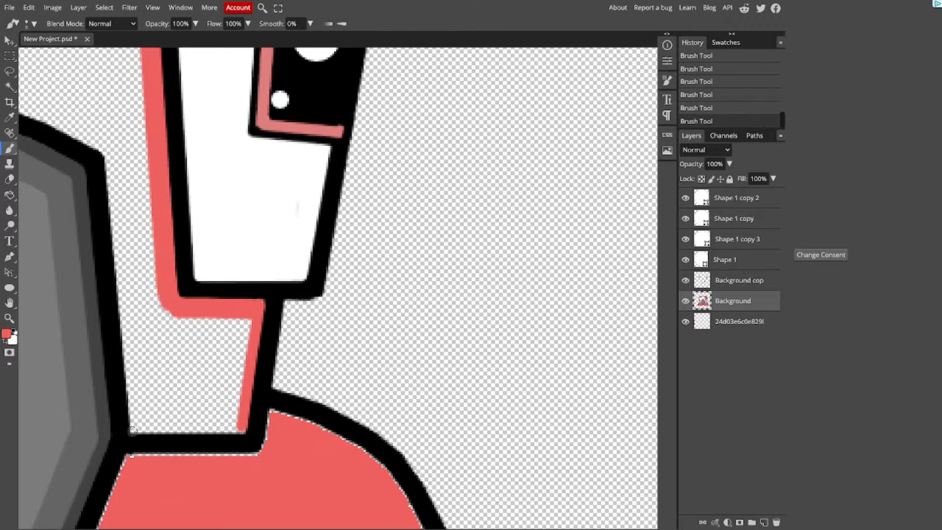
{"action": "left_click", "coordinate": [132, 431], "text": "shift"}
{"action": "left_click", "coordinate": [106, 177], "text": "shift"}
Step: Continue the coral red border over the top of the central grey shape and down its left side
{"action": "key", "text": "ctrl+minus"}
{"action": "key", "text": "ctrl+minus"}
{"action": "left_click", "coordinate": [223, 217]}
{"action": "left_click", "coordinate": [55, 355], "text": "shift"}
{"action": "key", "text": "ctrl+z"}
{"action": "left_click", "coordinate": [59, 350], "text": "shift"}
Step: Brush coral red inside the left neck outline and along the left eye's lower and inner edges
{"action": "key", "text": "ctrl+plus"}
{"action": "left_click", "coordinate": [136, 386], "text": "shift"}
{"action": "key", "text": "ctrl+z"}
{"action": "left_click", "coordinate": [134, 384]}
{"action": "left_click", "coordinate": [222, 387], "text": "shift"}
{"action": "left_click", "coordinate": [122, 295], "text": "shift"}
{"action": "left_click", "coordinate": [186, 289], "text": "shift"}
{"action": "left_click_drag", "start_coordinate": [187, 291], "coordinate": [226, 381]}
{"action": "left_click", "coordinate": [274, 206]}
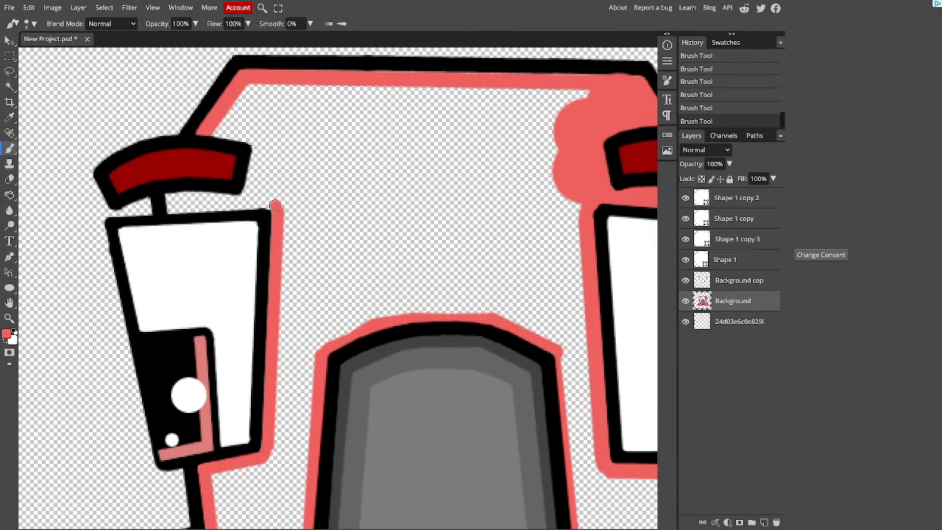
Step: Brush coral red over the left eye's top edge and around the left eyebrow up to the head outline
{"action": "left_click", "coordinate": [270, 204], "text": "shift"}
{"action": "left_click", "coordinate": [173, 210], "text": "shift"}
{"action": "left_click", "coordinate": [172, 197], "text": "shift"}
{"action": "left_click", "coordinate": [244, 197], "text": "shift"}
{"action": "left_click", "coordinate": [252, 142], "text": "shift"}
{"action": "left_click", "coordinate": [209, 134], "text": "shift"}
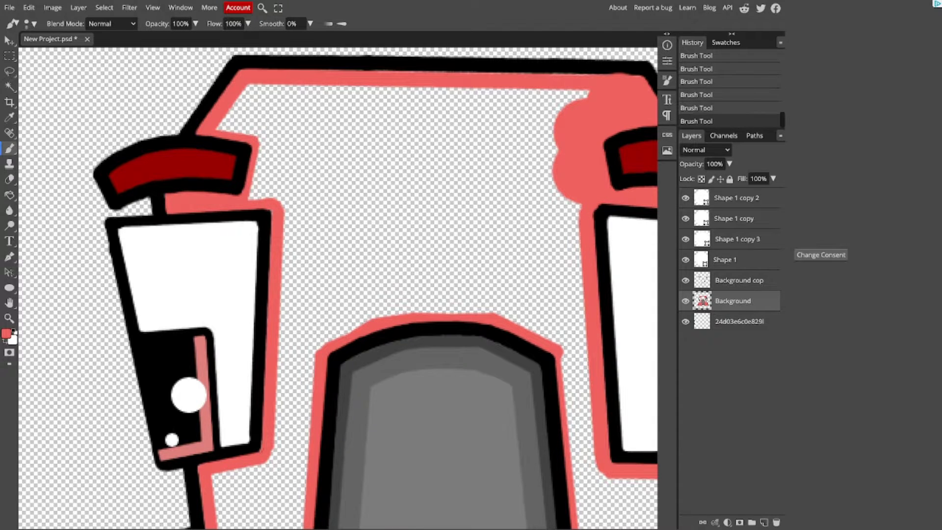
Step: Fill the remaining empty area of the head with coral red
{"action": "key", "text": "ctrl+minus"}
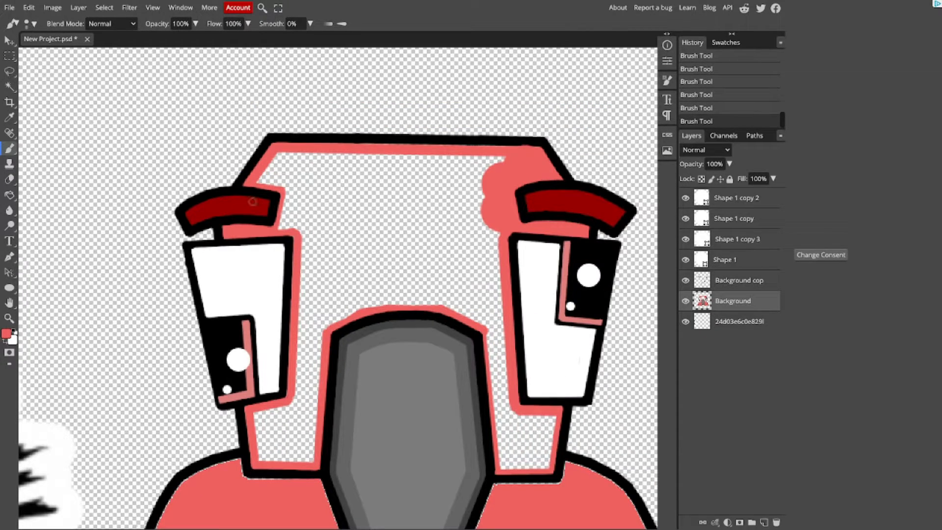
{"action": "left_click", "coordinate": [10, 195]}
{"action": "left_click", "coordinate": [352, 221]}
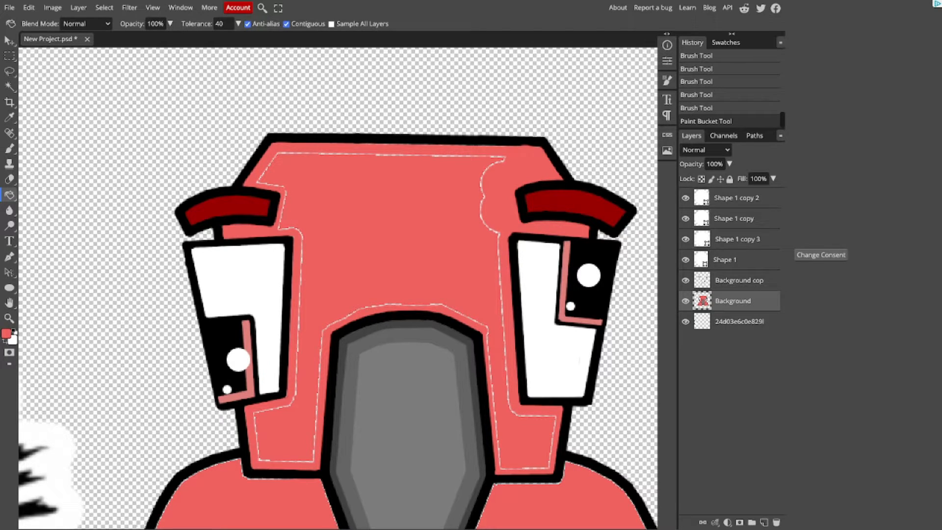
Step: Brush coral red over the thin unfilled seams around the inside of the head
{"action": "key", "text": "b"}
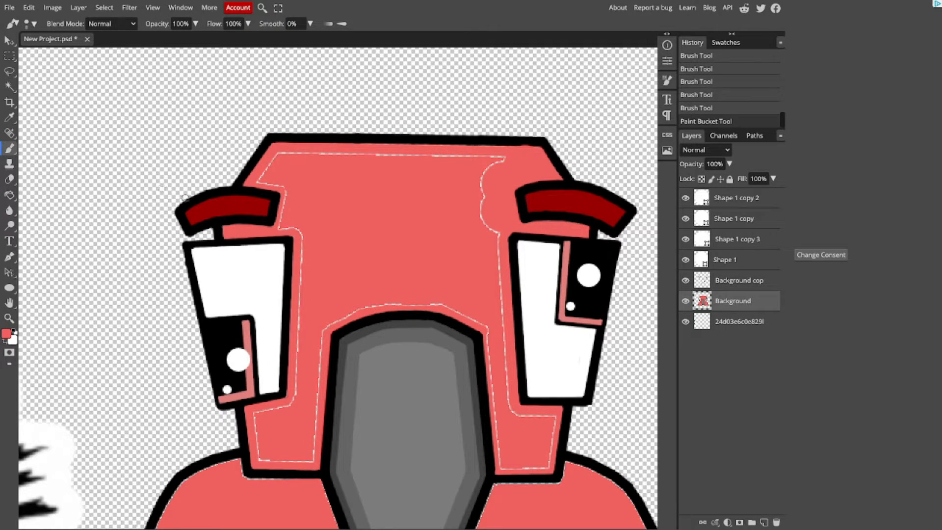
{"action": "mouse_move", "coordinate": [261, 175]}
{"action": "left_mouse_down"}
{"action": "mouse_move", "coordinate": [303, 148]}
{"action": "mouse_move", "coordinate": [269, 166]}
{"action": "left_mouse_up"}
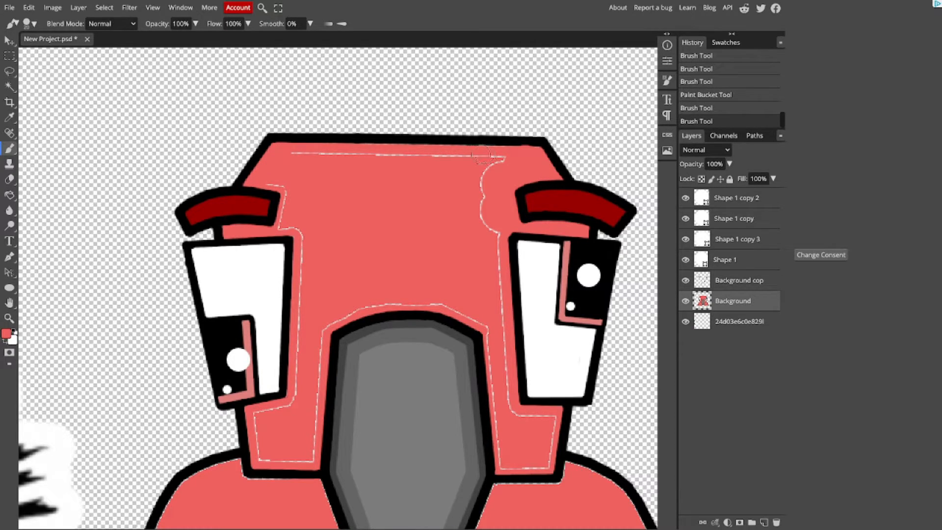
{"action": "left_click", "coordinate": [509, 158], "text": "shift"}
{"action": "left_click", "coordinate": [481, 196]}
{"action": "left_click", "coordinate": [492, 243], "text": "shift"}
{"action": "left_click", "coordinate": [514, 404], "text": "shift"}
{"action": "key", "text": "ctrl+z"}
{"action": "left_click", "coordinate": [507, 397], "text": "shift"}
{"action": "left_click_drag", "start_coordinate": [511, 399], "coordinate": [548, 423]}
{"action": "mouse_move", "coordinate": [542, 460]}
{"action": "left_mouse_down"}
{"action": "mouse_move", "coordinate": [506, 460]}
{"action": "mouse_move", "coordinate": [496, 328]}
{"action": "mouse_move", "coordinate": [506, 462]}
{"action": "mouse_move", "coordinate": [497, 331]}
{"action": "mouse_move", "coordinate": [437, 299]}
{"action": "mouse_move", "coordinate": [363, 304]}
{"action": "mouse_move", "coordinate": [320, 322]}
{"action": "mouse_move", "coordinate": [308, 458]}
{"action": "mouse_move", "coordinate": [254, 420]}
{"action": "mouse_move", "coordinate": [294, 406]}
{"action": "mouse_move", "coordinate": [297, 394]}
{"action": "mouse_move", "coordinate": [276, 187]}
{"action": "left_mouse_up"}
Step: Move the Background layer directly above the Background copy layer
{"action": "scroll", "coordinate": [392, 147], "scroll_direction": "up", "scroll_amount": 1}
{"action": "key", "text": "ctrl+]"}
{"action": "key", "text": "ctrl+]"}
{"action": "key", "text": "ctrl+["}
{"action": "key", "text": "ctrl+["}
{"action": "key", "text": "ctrl+["}
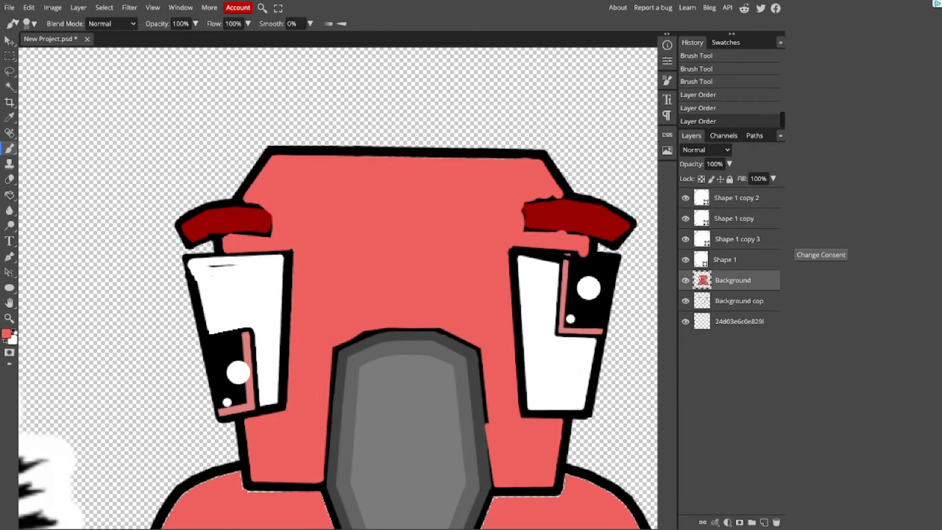
Step: Move the Background layer below the Background copy layer and brush coral red along the head's upper inside edge
{"action": "key", "text": "v"}
{"action": "key", "text": "ctrl+]"}
{"action": "key", "text": "ctrl+plus"}
{"action": "scroll", "coordinate": [338, 245], "scroll_direction": "up", "scroll_amount": 6}
{"action": "left_click", "coordinate": [9, 149]}
{"action": "scroll", "coordinate": [259, 378], "scroll_direction": "down", "scroll_amount": 1}
{"action": "left_click_drag", "start_coordinate": [245, 236], "coordinate": [286, 232]}
{"action": "scroll", "coordinate": [285, 232], "scroll_direction": "right", "scroll_amount": 5}
{"action": "mouse_move", "coordinate": [515, 238]}
{"action": "left_mouse_down"}
{"action": "mouse_move", "coordinate": [534, 242]}
{"action": "mouse_move", "coordinate": [133, 234]}
{"action": "left_mouse_up"}
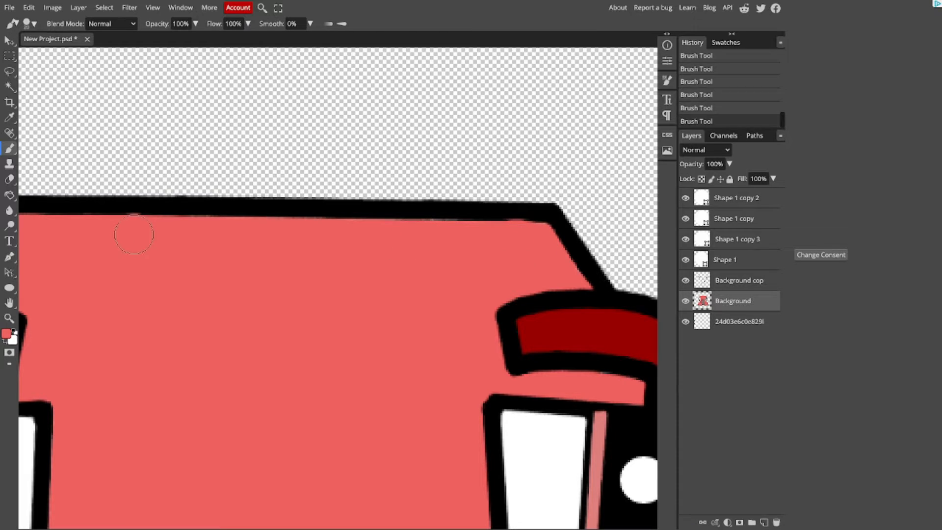
{"action": "key", "text": "ctrl+minus"}
{"action": "scroll", "coordinate": [401, 260], "scroll_direction": "down", "scroll_amount": 3}
{"action": "scroll", "coordinate": [443, 396], "scroll_direction": "down", "scroll_amount": 3}
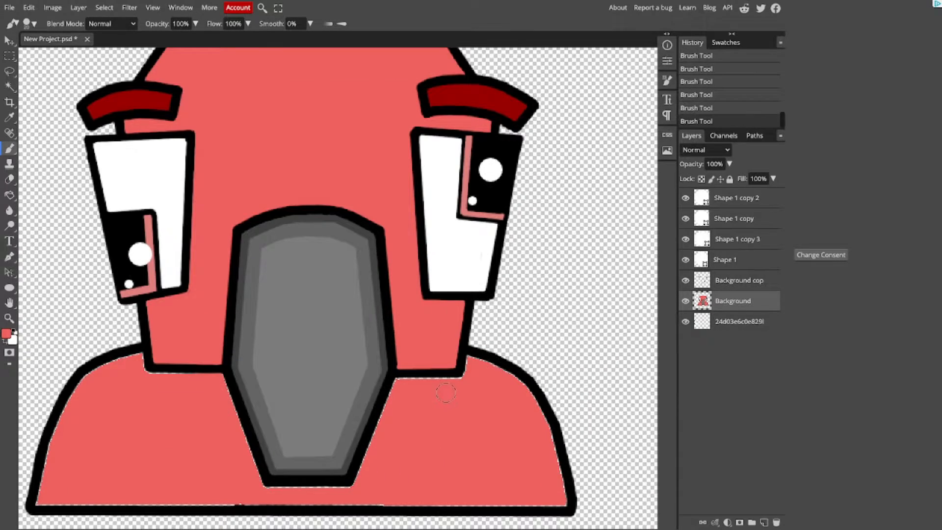
{"action": "scroll", "coordinate": [627, 402], "scroll_direction": "up", "scroll_amount": 1}
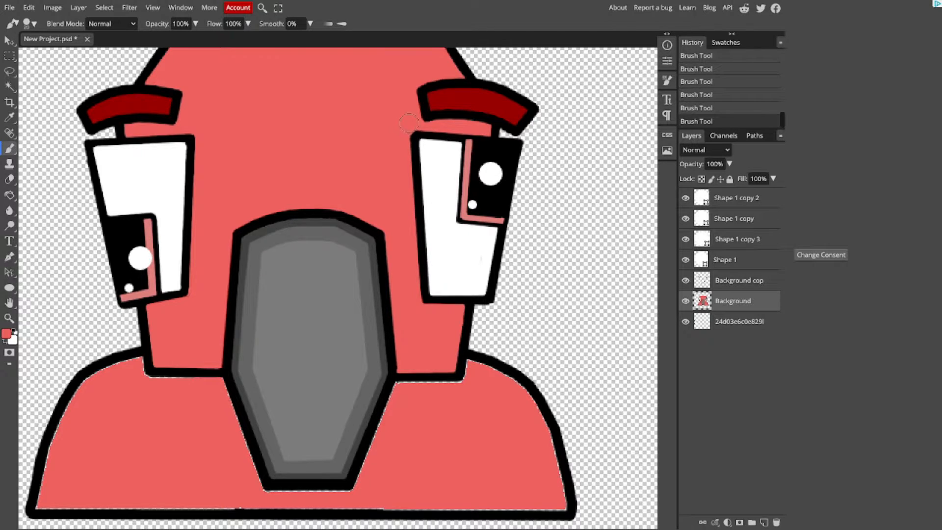
{"action": "key", "text": "ctrl+plus"}
{"action": "key", "text": "ctrl+plus"}
{"action": "scroll", "coordinate": [568, 358], "scroll_direction": "down", "scroll_amount": 3}
{"action": "left_click_drag", "start_coordinate": [460, 337], "coordinate": [611, 304]}
{"action": "key", "text": "ctrl+z"}
{"action": "key", "text": "ctrl+z"}
{"action": "key", "text": "ctrl+z"}
{"action": "key", "text": "ctrl+minus"}
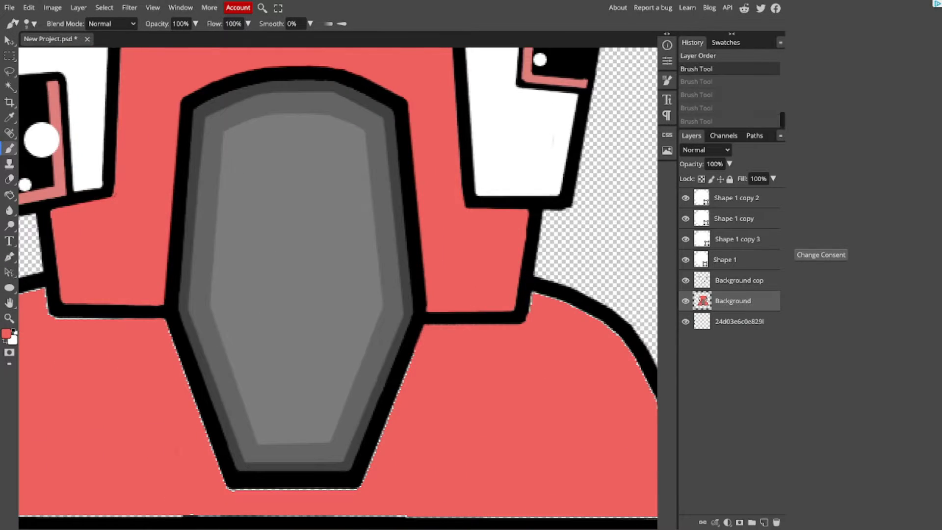
{"action": "key", "text": "ctrl+z"}
Step: Brush coral red over the unfilled seams on the body below the neck, beside the beak and along the right shoulder
{"action": "key", "text": "ctrl+plus"}
{"action": "left_click_drag", "start_coordinate": [449, 331], "coordinate": [422, 374]}
{"action": "scroll", "coordinate": [423, 374], "scroll_direction": "down", "scroll_amount": 2}
{"action": "mouse_move", "coordinate": [422, 339]}
{"action": "left_mouse_down"}
{"action": "mouse_move", "coordinate": [365, 478]}
{"action": "mouse_move", "coordinate": [190, 491]}
{"action": "left_mouse_up"}
{"action": "left_click_drag", "start_coordinate": [185, 478], "coordinate": [122, 309]}
{"action": "scroll", "coordinate": [473, 246], "scroll_direction": "right", "scroll_amount": 3}
{"action": "mouse_move", "coordinate": [474, 246]}
{"action": "left_mouse_down"}
{"action": "mouse_move", "coordinate": [602, 360]}
{"action": "mouse_move", "coordinate": [640, 483]}
{"action": "mouse_move", "coordinate": [236, 487]}
{"action": "left_mouse_up"}
{"action": "scroll", "coordinate": [602, 361], "scroll_direction": "down", "scroll_amount": 1}
{"action": "key", "text": "ctrl+minus"}
Step: Brush coral red over the remaining seams along the body's bottom edge and left shoulder outline
{"action": "scroll", "coordinate": [235, 486], "scroll_direction": "left", "scroll_amount": 5}
{"action": "left_click", "coordinate": [26, 436]}
{"action": "key", "text": "ctrl+z"}
{"action": "left_click_drag", "start_coordinate": [26, 436], "coordinate": [322, 439]}
{"action": "key", "text": "ctrl+z"}
{"action": "key", "text": "ctrl+plus"}
{"action": "scroll", "coordinate": [322, 439], "scroll_direction": "left", "scroll_amount": 3}
{"action": "left_click_drag", "start_coordinate": [435, 475], "coordinate": [40, 471]}
{"action": "mouse_move", "coordinate": [69, 360]}
{"action": "left_mouse_down"}
{"action": "mouse_move", "coordinate": [129, 223]}
{"action": "mouse_move", "coordinate": [250, 170]}
{"action": "mouse_move", "coordinate": [330, 210]}
{"action": "left_mouse_up"}
{"action": "key", "text": "ctrl+minus"}
{"action": "scroll", "coordinate": [407, 232], "scroll_direction": "up", "scroll_amount": 1}
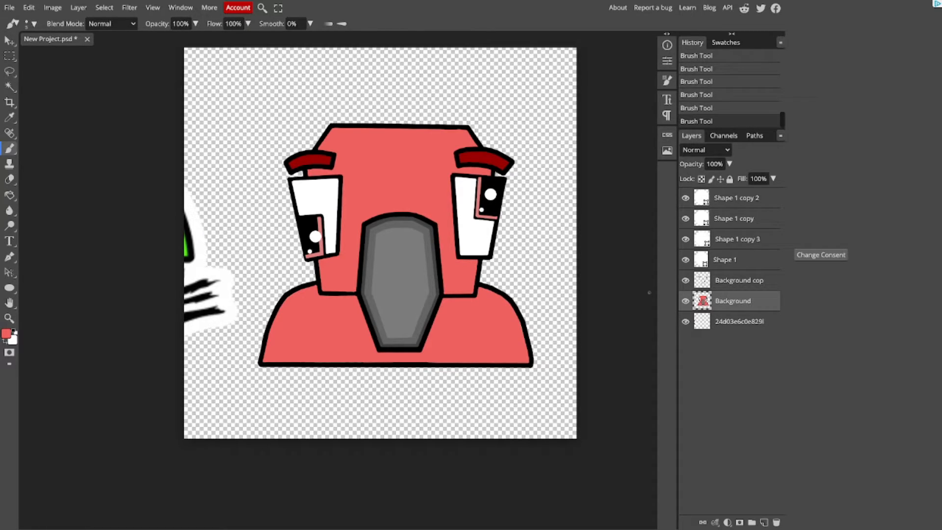
Step: Move the reference character layer across the canvas, leaving it at the canvas's upper-left edge beside the drawing
{"action": "left_click", "coordinate": [10, 41]}
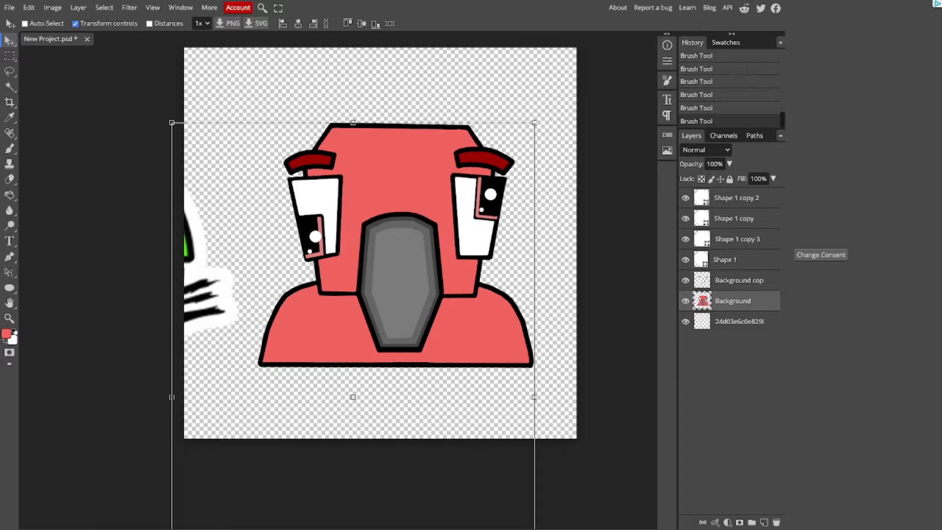
{"action": "left_click", "coordinate": [739, 322]}
{"action": "left_click_drag", "start_coordinate": [88, 196], "coordinate": [515, 358]}
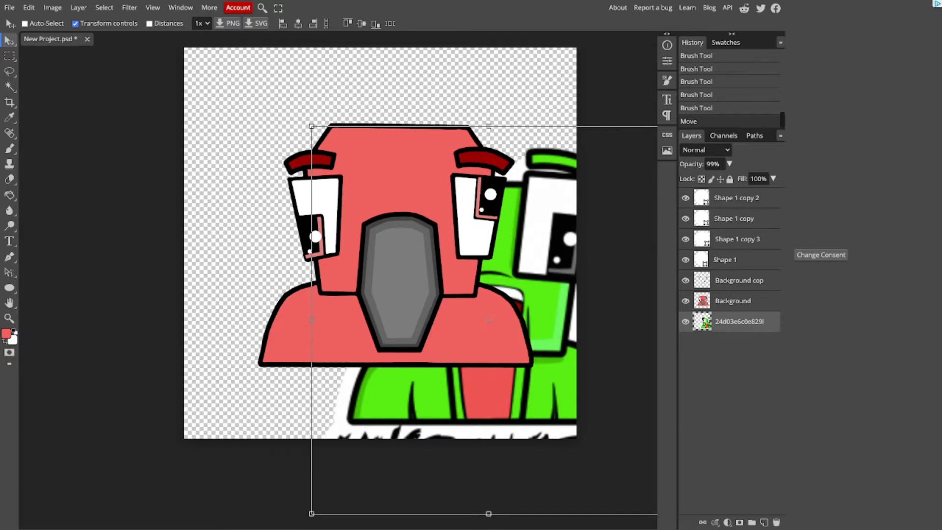
{"action": "left_click_drag", "start_coordinate": [515, 358], "coordinate": [162, 174]}
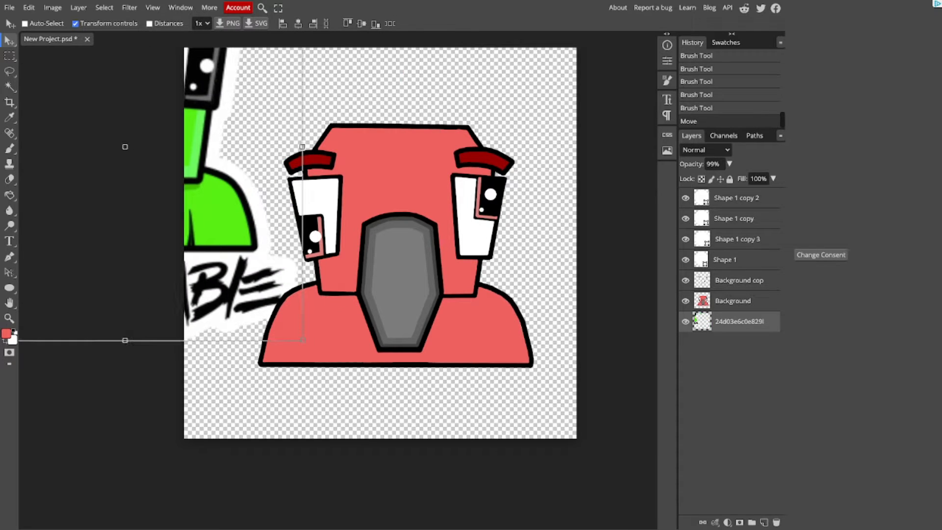
Step: Change the brush colour to a slightly lighter coral red for the highlights
{"action": "left_click", "coordinate": [9, 148]}
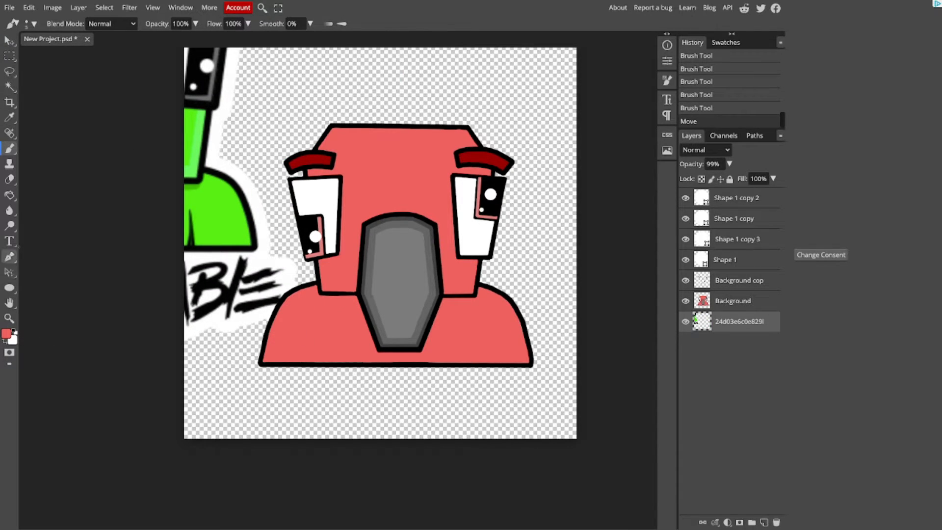
{"action": "left_click", "coordinate": [7, 334]}
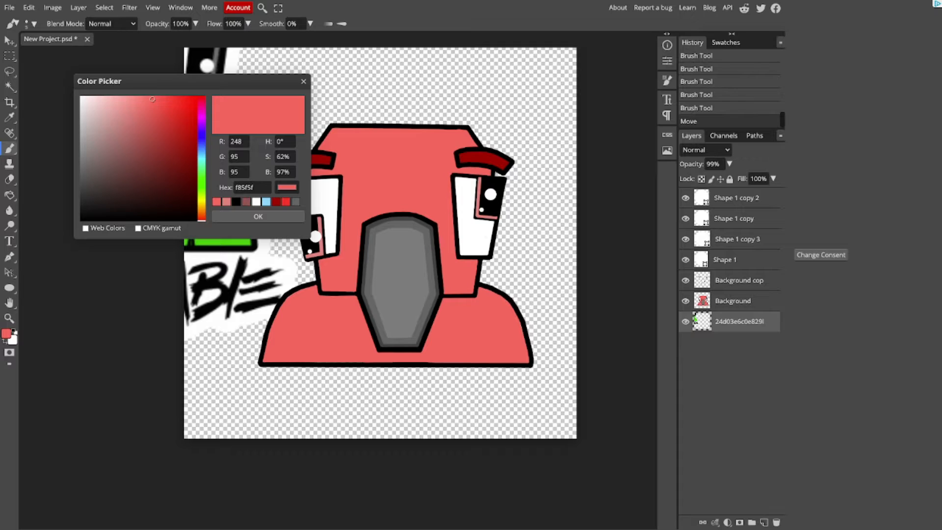
{"action": "left_click_drag", "start_coordinate": [152, 99], "coordinate": [140, 97]}
{"action": "left_click", "coordinate": [233, 217]}
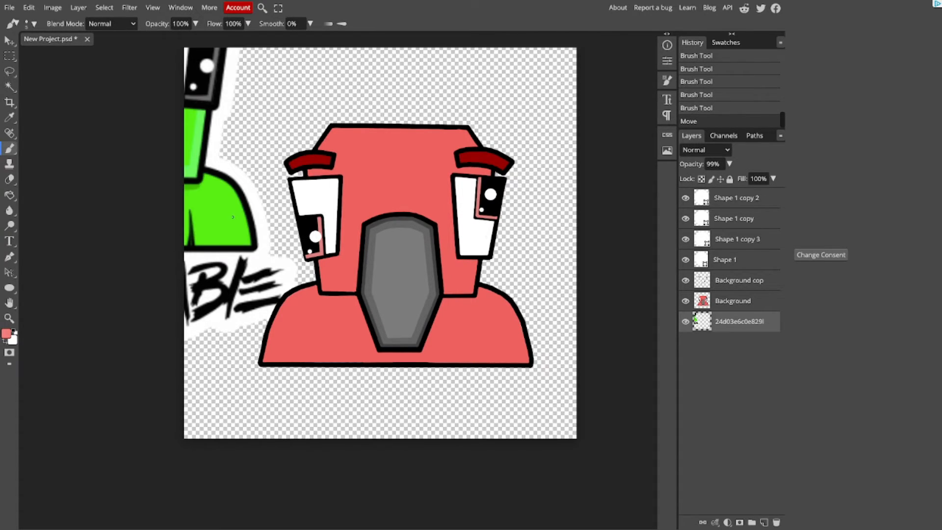
Step: Brush a thin lighter coral highlight along the outer and lower inside edges of the right neck section on the Background layer
{"action": "scroll", "coordinate": [492, 285], "scroll_direction": "up", "scroll_amount": 5}
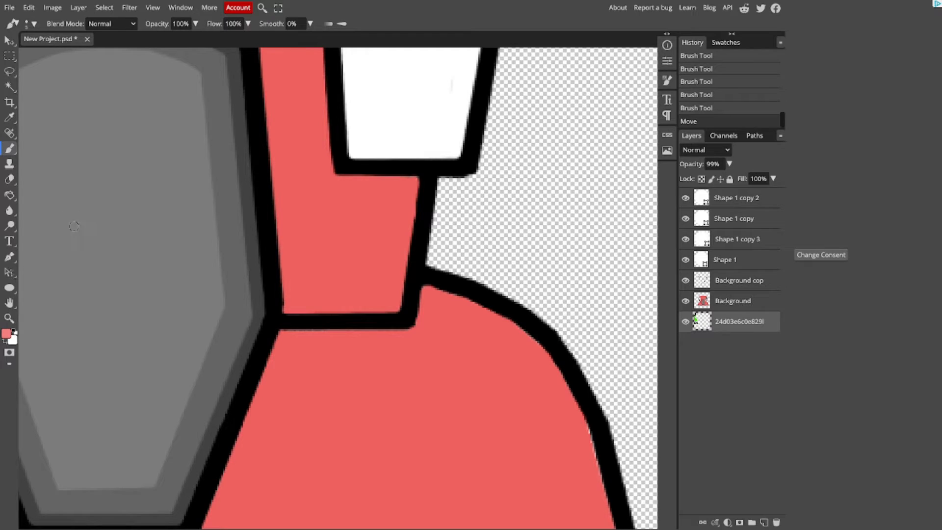
{"action": "key", "text": "ctrl+z"}
{"action": "key", "text": "ctrl+z"}
{"action": "left_click_drag", "start_coordinate": [413, 181], "coordinate": [412, 190]}
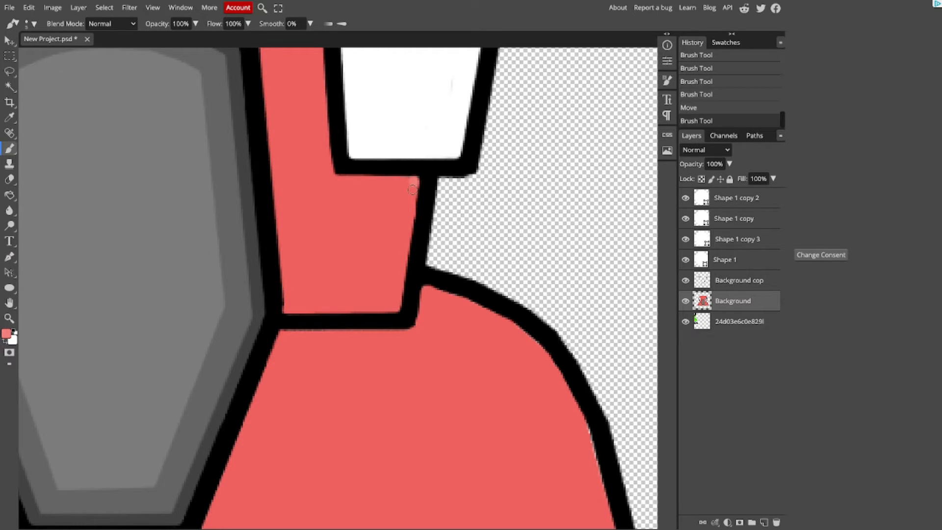
{"action": "left_click", "coordinate": [396, 307], "text": "shift"}
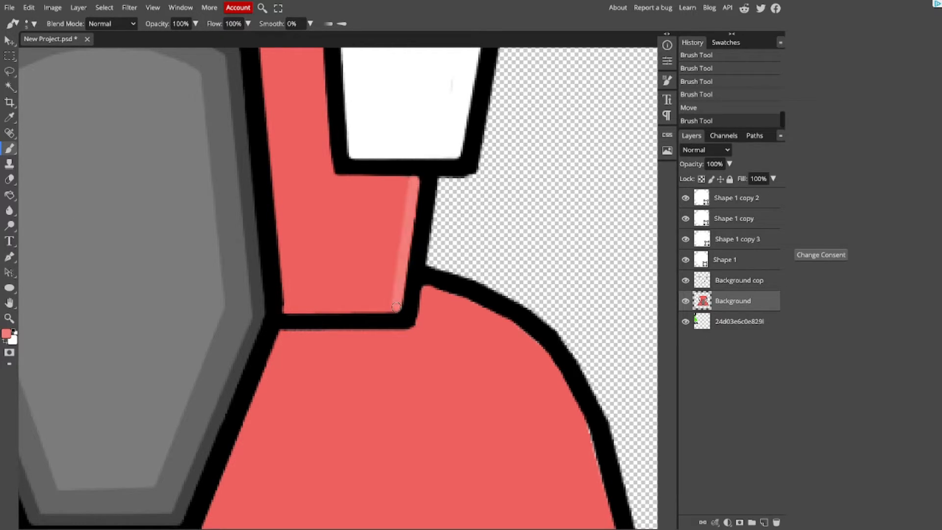
{"action": "left_click", "coordinate": [287, 308], "text": "shift"}
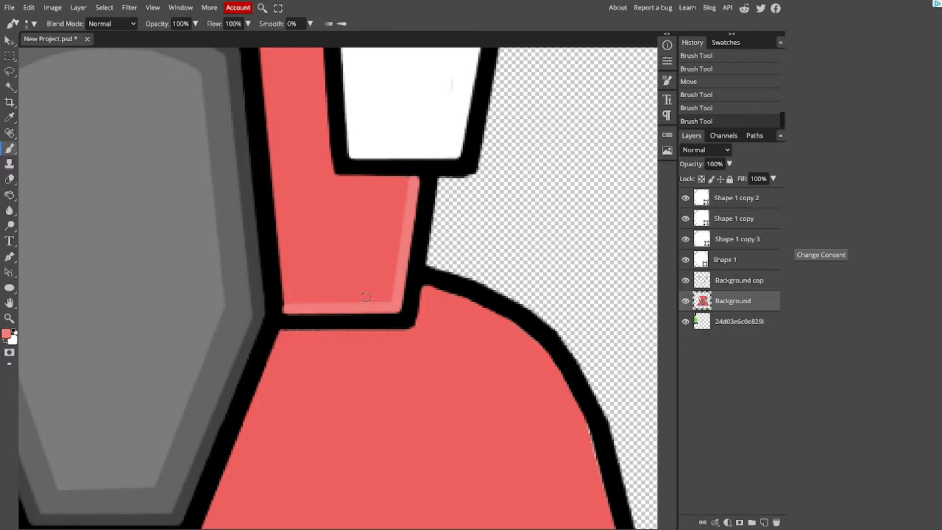
{"action": "left_click", "coordinate": [412, 181]}
{"action": "left_click", "coordinate": [395, 305], "text": "shift"}
{"action": "left_click", "coordinate": [289, 306], "text": "shift"}
{"action": "key", "text": "bracketleft"}
{"action": "key", "text": "bracketleft"}
{"action": "key", "text": "bracketleft"}
{"action": "left_click_drag", "start_coordinate": [319, 312], "coordinate": [393, 312]}
{"action": "key", "text": "ctrl+z"}
{"action": "key", "text": "ctrl+z"}
{"action": "key", "text": "ctrl+z"}
{"action": "key", "text": "ctrl+z"}
{"action": "key", "text": "bracketright"}
{"action": "key", "text": "bracketright"}
{"action": "key", "text": "bracketright"}
{"action": "key", "text": "bracketright"}
Step: Widen the lighter coral highlight along the outer and lower edges of the right neck section with further brush strokes
{"action": "left_click", "coordinate": [288, 305], "text": "shift"}
{"action": "scroll", "coordinate": [343, 298], "scroll_direction": "down", "scroll_amount": 1}
{"action": "left_click", "coordinate": [397, 204], "text": "alt"}
{"action": "scroll", "coordinate": [343, 291], "scroll_direction": "down", "scroll_amount": 2}
{"action": "scroll", "coordinate": [336, 291], "scroll_direction": "up", "scroll_amount": 2}
{"action": "left_click", "coordinate": [389, 214], "text": "alt"}
{"action": "left_click", "coordinate": [386, 216]}
{"action": "left_click", "coordinate": [377, 297], "text": "shift"}
{"action": "left_click", "coordinate": [303, 298], "text": "shift"}
{"action": "left_click", "coordinate": [304, 296]}
{"action": "left_click", "coordinate": [372, 295], "text": "shift"}
{"action": "left_click", "coordinate": [382, 217], "text": "shift"}
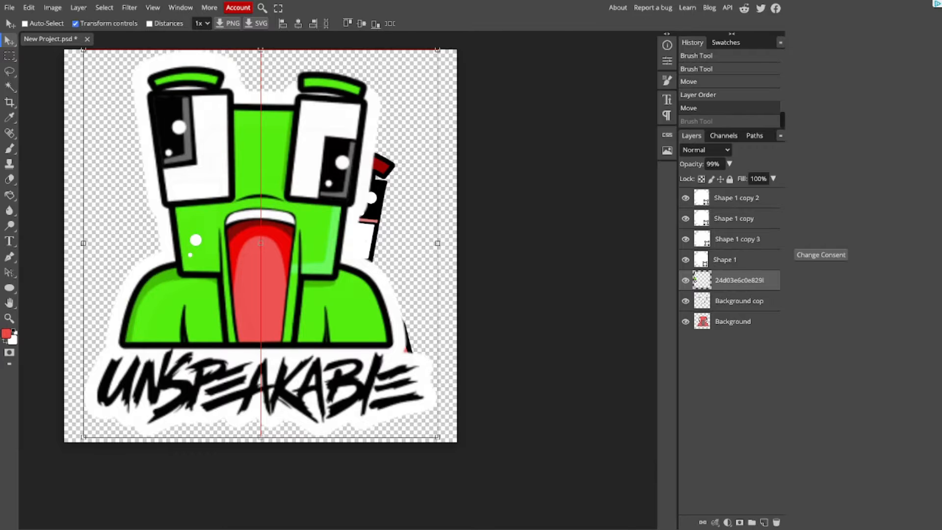
{"action": "left_click_drag", "start_coordinate": [260, 244], "coordinate": [1, 145]}
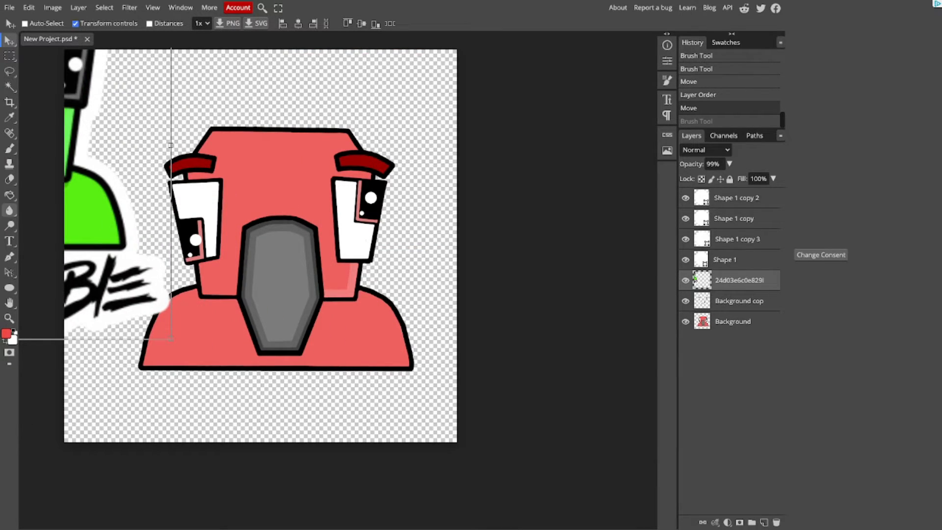
{"action": "left_click", "coordinate": [9, 148]}
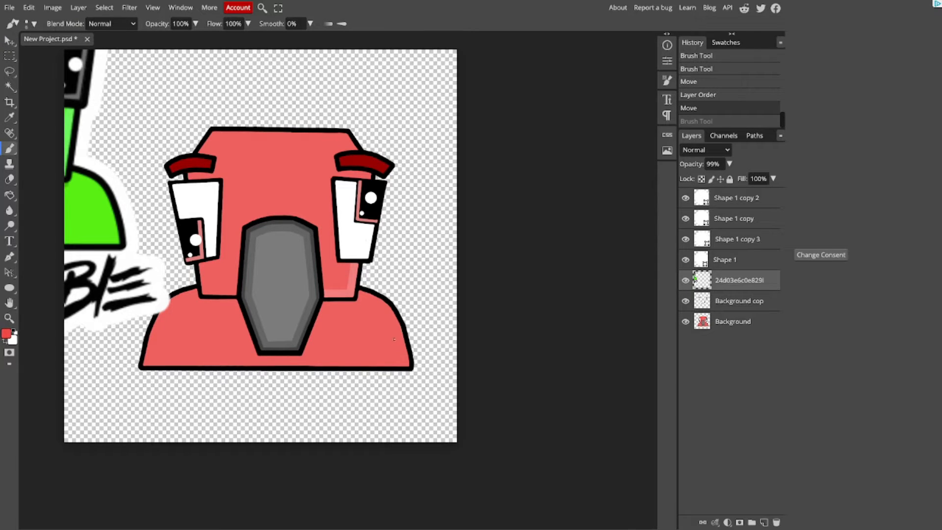
{"action": "scroll", "coordinate": [339, 287], "scroll_direction": "up", "scroll_amount": 5}
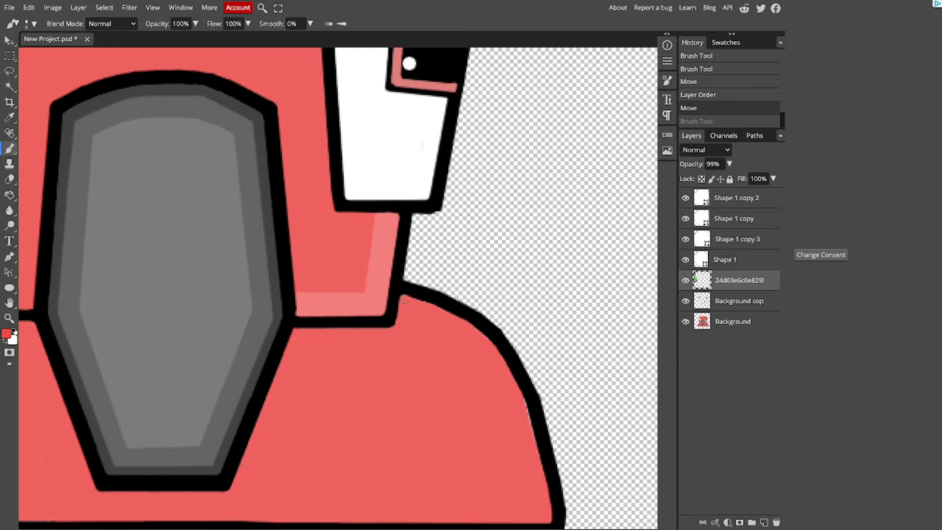
{"action": "left_click", "coordinate": [404, 299]}
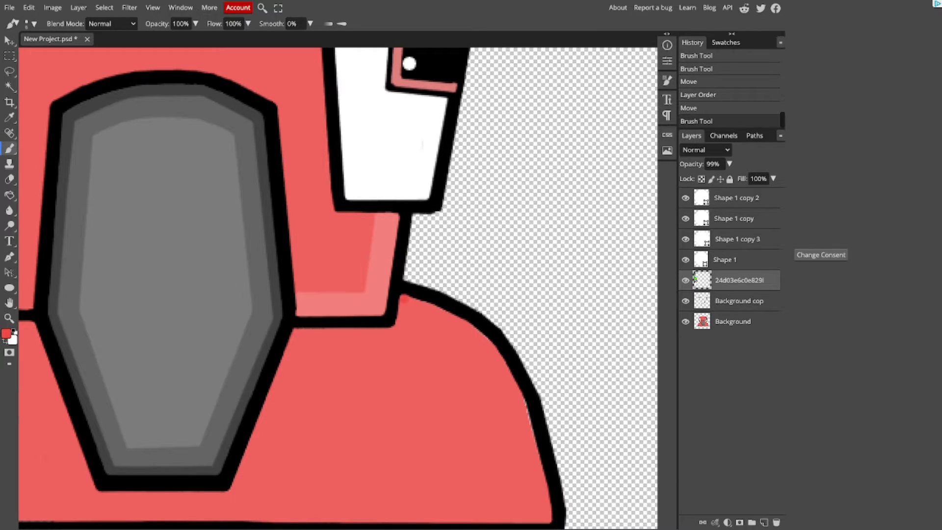
{"action": "key", "text": "ctrl+z"}
{"action": "key", "text": "ctrl+z"}
{"action": "key", "text": "ctrl+z"}
Step: Move the reference character layer to the canvas's upper left so its body shading can be seen beside the drawing
{"action": "scroll", "coordinate": [335, 290], "scroll_direction": "down", "scroll_amount": 5}
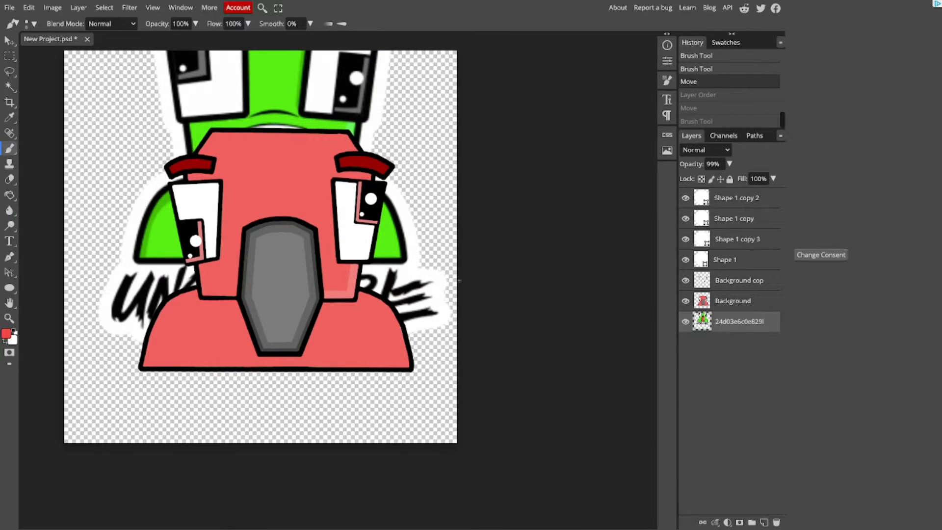
{"action": "left_click", "coordinate": [9, 41]}
{"action": "left_click_drag", "start_coordinate": [265, 196], "coordinate": [96, 189]}
{"action": "mouse_move", "coordinate": [105, 152]}
{"action": "left_mouse_down"}
{"action": "mouse_move", "coordinate": [47, 142]}
{"action": "mouse_move", "coordinate": [110, 154]}
{"action": "mouse_move", "coordinate": [156, 135]}
{"action": "mouse_move", "coordinate": [48, 115]}
{"action": "left_mouse_up"}
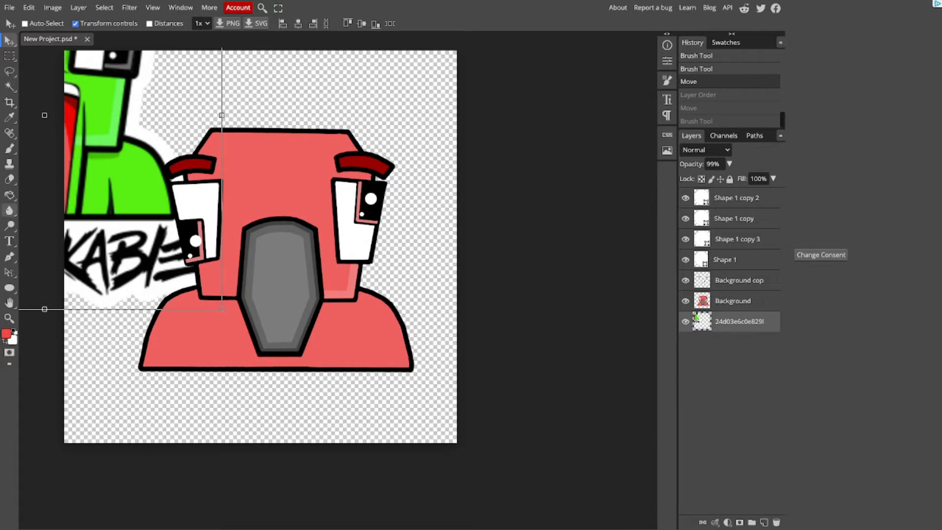
Step: Brush darker red shading onto the body's left shoulder on the Background layer, redoing the first stroke
{"action": "left_click", "coordinate": [10, 148]}
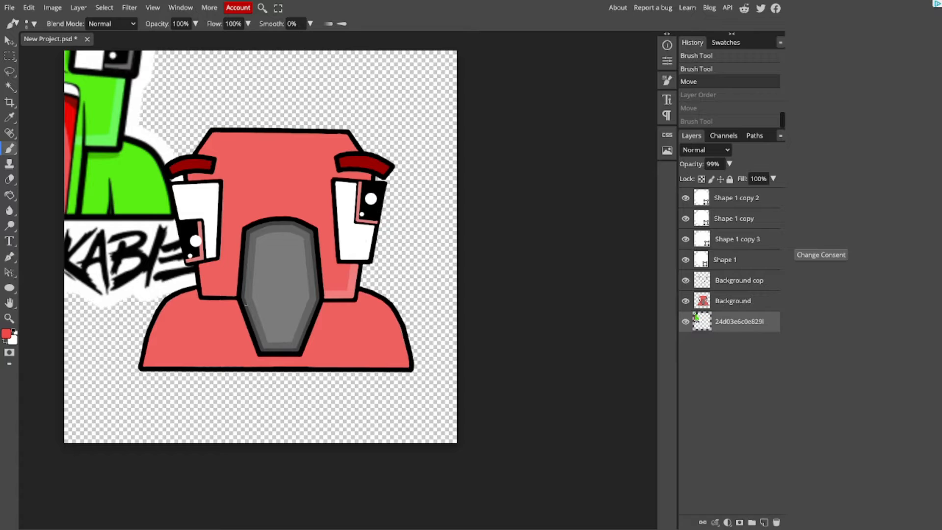
{"action": "key", "text": "ctrl+plus"}
{"action": "key", "text": "bracketright"}
{"action": "key", "text": "bracketright"}
{"action": "key", "text": "bracketright"}
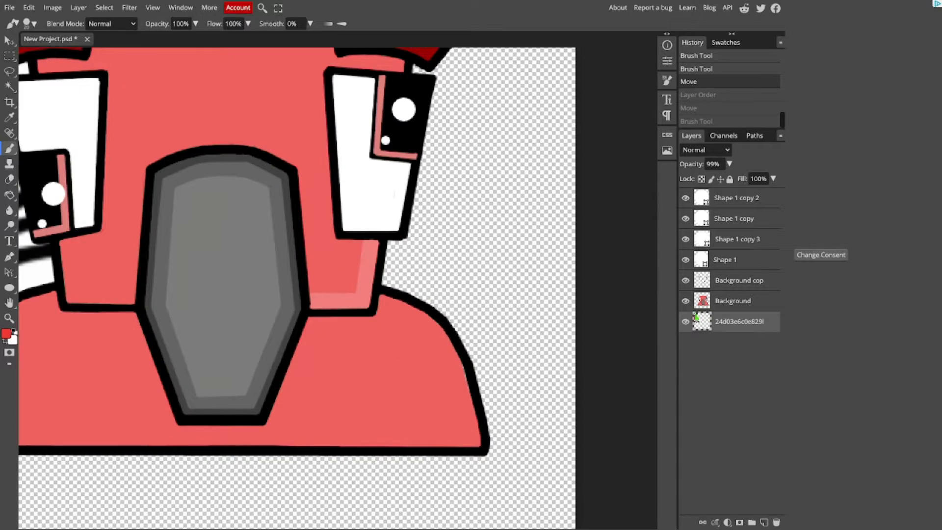
{"action": "scroll", "coordinate": [275, 304], "scroll_direction": "left", "scroll_amount": 3}
{"action": "left_click", "coordinate": [733, 301]}
{"action": "mouse_move", "coordinate": [200, 306]}
{"action": "left_mouse_down"}
{"action": "mouse_move", "coordinate": [208, 301]}
{"action": "mouse_move", "coordinate": [180, 300]}
{"action": "mouse_move", "coordinate": [70, 357]}
{"action": "left_mouse_up"}
{"action": "key", "text": "ctrl+z"}
{"action": "key", "text": "ctrl+plus"}
{"action": "scroll", "coordinate": [70, 357], "scroll_direction": "left", "scroll_amount": 2}
{"action": "left_click_drag", "start_coordinate": [139, 339], "coordinate": [126, 359]}
{"action": "key", "text": "bracketleft"}
{"action": "key", "text": "bracketleft"}
{"action": "key", "text": "bracketleft"}
{"action": "key", "text": "bracketleft"}
Step: Brush more darker red shading along the inside of the left shoulder outline
{"action": "key", "text": "ctrl+minus"}
{"action": "key", "text": "ctrl+minus"}
{"action": "key", "text": "ctrl+plus"}
{"action": "key", "text": "ctrl+plus"}
{"action": "mouse_move", "coordinate": [269, 312]}
{"action": "left_mouse_down"}
{"action": "mouse_move", "coordinate": [172, 351]}
{"action": "mouse_move", "coordinate": [89, 425]}
{"action": "mouse_move", "coordinate": [99, 421]}
{"action": "mouse_move", "coordinate": [80, 454]}
{"action": "mouse_move", "coordinate": [374, 247]}
{"action": "left_mouse_up"}
{"action": "key", "text": "ctrl+plus"}
{"action": "left_click_drag", "start_coordinate": [272, 283], "coordinate": [251, 313]}
{"action": "mouse_move", "coordinate": [500, 106]}
{"action": "left_mouse_down"}
{"action": "mouse_move", "coordinate": [336, 160]}
{"action": "mouse_move", "coordinate": [483, 102]}
{"action": "left_mouse_up"}
{"action": "mouse_move", "coordinate": [330, 225]}
{"action": "left_mouse_down"}
{"action": "mouse_move", "coordinate": [240, 339]}
{"action": "mouse_move", "coordinate": [233, 367]}
{"action": "left_mouse_up"}
Step: Extend the darker red shading from the neck down the curve of the left shoulder, undoing the last stroke
{"action": "key", "text": "ctrl+minus"}
{"action": "key", "text": "ctrl+minus"}
{"action": "key", "text": "ctrl+minus"}
{"action": "key", "text": "ctrl+minus"}
{"action": "key", "text": "ctrl+plus"}
{"action": "key", "text": "ctrl+plus"}
{"action": "key", "text": "ctrl+plus"}
{"action": "left_click", "coordinate": [472, 183], "text": "alt"}
{"action": "left_click_drag", "start_coordinate": [472, 178], "coordinate": [344, 239]}
{"action": "key", "text": "ctrl+minus"}
{"action": "key", "text": "ctrl+minus"}
{"action": "key", "text": "ctrl+minus"}
{"action": "left_click_drag", "start_coordinate": [264, 215], "coordinate": [307, 190], "text": "ctrl"}
{"action": "key", "text": "ctrl+plus"}
{"action": "key", "text": "ctrl+plus"}
{"action": "key", "text": "ctrl+z"}
Step: Touch up the darker red body shading on the Background layer with short strokes and undo the last one
{"action": "left_click", "coordinate": [732, 301]}
{"action": "mouse_move", "coordinate": [343, 252]}
{"action": "left_mouse_down"}
{"action": "mouse_move", "coordinate": [290, 317]}
{"action": "mouse_move", "coordinate": [275, 403]}
{"action": "left_mouse_up"}
{"action": "left_click", "coordinate": [313, 265], "text": "alt"}
{"action": "mouse_move", "coordinate": [284, 339]}
{"action": "left_mouse_down"}
{"action": "mouse_move", "coordinate": [273, 396]}
{"action": "mouse_move", "coordinate": [294, 328]}
{"action": "left_mouse_up"}
{"action": "left_click_drag", "start_coordinate": [294, 327], "coordinate": [309, 291]}
{"action": "key", "text": "ctrl+z"}
Step: Reposition the reference character layer beside the drawing to compare its body shading
{"action": "key", "text": "ctrl+minus"}
{"action": "key", "text": "ctrl+minus"}
{"action": "mouse_move", "coordinate": [275, 201]}
{"action": "left_mouse_down", "text": "ctrl"}
{"action": "mouse_move", "coordinate": [300, 193]}
{"action": "mouse_move", "coordinate": [261, 280]}
{"action": "mouse_move", "coordinate": [166, 283]}
{"action": "left_mouse_up", "text": "ctrl"}
{"action": "left_click", "coordinate": [391, 443]}
{"action": "left_click_drag", "start_coordinate": [295, 279], "coordinate": [152, 246], "text": "ctrl"}
Step: Brush a thin darker red shadow strip across the body directly below the right neck section, using a smaller brush
{"action": "key", "text": "ctrl+plus"}
{"action": "key", "text": "ctrl+plus"}
{"action": "left_click", "coordinate": [733, 300]}
{"action": "left_click_drag", "start_coordinate": [433, 200], "coordinate": [437, 207]}
{"action": "key", "text": "ctrl+z"}
{"action": "key", "text": "ctrl+z"}
{"action": "key", "text": "bracketleft"}
{"action": "key", "text": "bracketleft"}
{"action": "key", "text": "bracketleft"}
{"action": "mouse_move", "coordinate": [545, 209]}
{"action": "left_mouse_down"}
{"action": "mouse_move", "coordinate": [554, 222]}
{"action": "mouse_move", "coordinate": [542, 218]}
{"action": "left_mouse_up"}
{"action": "mouse_move", "coordinate": [542, 219]}
{"action": "left_mouse_down"}
{"action": "mouse_move", "coordinate": [559, 238]}
{"action": "mouse_move", "coordinate": [555, 229]}
{"action": "mouse_move", "coordinate": [235, 263]}
{"action": "left_mouse_up"}
{"action": "left_click_drag", "start_coordinate": [477, 219], "coordinate": [566, 219]}
{"action": "left_click_drag", "start_coordinate": [566, 225], "coordinate": [476, 224]}
{"action": "key", "text": "ctrl+minus"}
{"action": "key", "text": "ctrl+minus"}
{"action": "left_click_drag", "start_coordinate": [157, 240], "coordinate": [319, 289], "text": "ctrl"}
{"action": "left_click_drag", "start_coordinate": [375, 178], "coordinate": [246, 161], "text": "ctrl"}
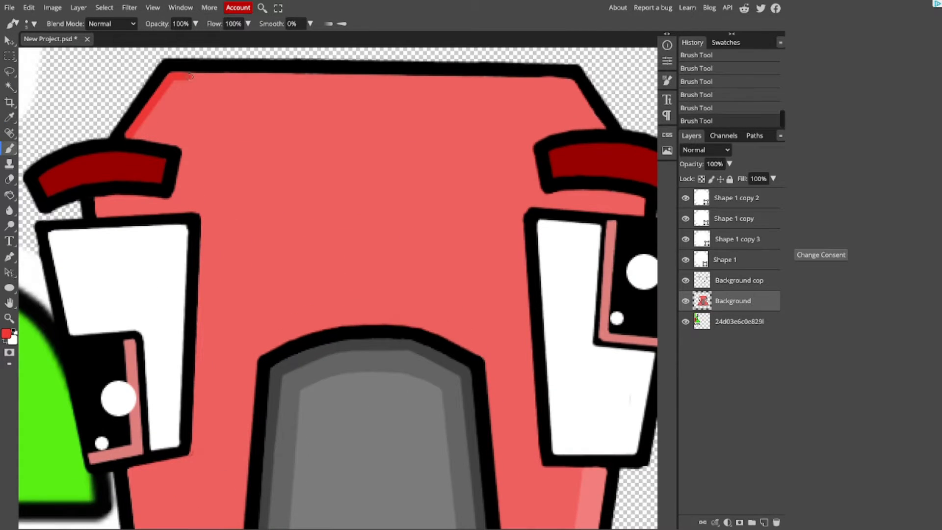
Step: Brush darker red shading along the head's upper-left edge and sample the jaw's lighter red highlight as the foreground colour
{"action": "mouse_move", "coordinate": [190, 76]}
{"action": "left_mouse_down"}
{"action": "mouse_move", "coordinate": [155, 126]}
{"action": "mouse_move", "coordinate": [193, 77]}
{"action": "left_mouse_up"}
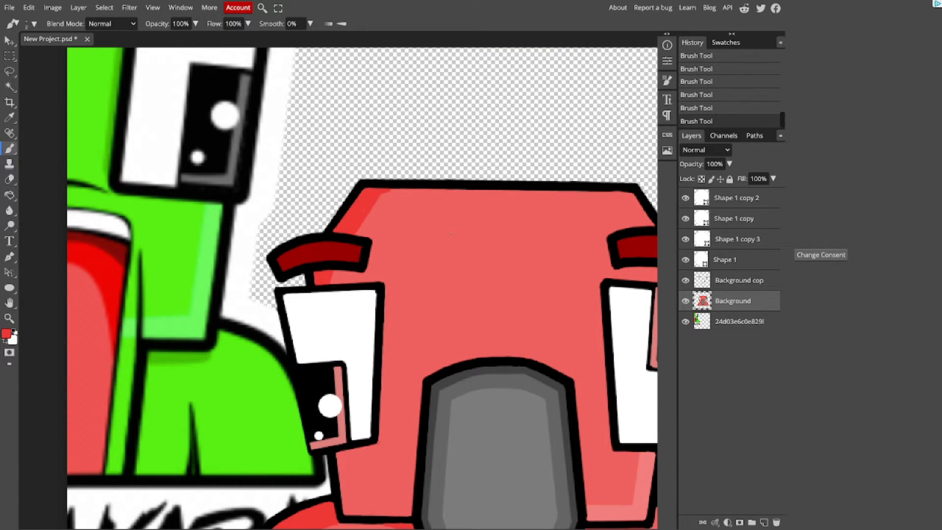
{"action": "left_click", "coordinate": [6, 334]}
{"action": "left_click", "coordinate": [643, 486]}
{"action": "left_click", "coordinate": [258, 215]}
Step: Brush the outline of a lighter red highlight area over the left half of the character's head
{"action": "key", "text": "ctrl+plus"}
{"action": "left_click_drag", "start_coordinate": [426, 140], "coordinate": [365, 207]}
{"action": "mouse_move", "coordinate": [381, 263]}
{"action": "left_mouse_down"}
{"action": "mouse_move", "coordinate": [390, 226]}
{"action": "mouse_move", "coordinate": [410, 289]}
{"action": "left_mouse_up"}
{"action": "scroll", "coordinate": [412, 293], "scroll_direction": "right", "scroll_amount": 1}
{"action": "scroll", "coordinate": [412, 294], "scroll_direction": "down", "scroll_amount": 3}
{"action": "mouse_move", "coordinate": [351, 93]}
{"action": "left_mouse_down"}
{"action": "mouse_move", "coordinate": [345, 255]}
{"action": "mouse_move", "coordinate": [288, 435]}
{"action": "mouse_move", "coordinate": [518, 202]}
{"action": "left_mouse_up"}
{"action": "key", "text": "ctrl+minus"}
{"action": "left_click_drag", "start_coordinate": [438, 72], "coordinate": [433, 234]}
{"action": "left_click_drag", "start_coordinate": [436, 72], "coordinate": [357, 72]}
{"action": "left_click", "coordinate": [9, 195]}
{"action": "left_click", "coordinate": [387, 137]}
{"action": "key", "text": "ctrl+z"}
Step: Paint the head's left half lighter red with a larger brush, undoing one stray dab
{"action": "left_click", "coordinate": [9, 148]}
{"action": "key", "text": "bracketright"}
{"action": "key", "text": "bracketright"}
{"action": "key", "text": "bracketright"}
{"action": "key", "text": "bracketright"}
{"action": "key", "text": "bracketright"}
{"action": "key", "text": "bracketright"}
{"action": "key", "text": "bracketright"}
{"action": "key", "text": "bracketright"}
{"action": "mouse_move", "coordinate": [353, 122]}
{"action": "left_mouse_down"}
{"action": "mouse_move", "coordinate": [412, 97]}
{"action": "mouse_move", "coordinate": [388, 219]}
{"action": "mouse_move", "coordinate": [361, 138]}
{"action": "mouse_move", "coordinate": [374, 238]}
{"action": "mouse_move", "coordinate": [364, 245]}
{"action": "mouse_move", "coordinate": [352, 373]}
{"action": "mouse_move", "coordinate": [323, 372]}
{"action": "mouse_move", "coordinate": [320, 382]}
{"action": "mouse_move", "coordinate": [319, 342]}
{"action": "left_mouse_up"}
{"action": "left_click", "coordinate": [381, 246]}
{"action": "key", "text": "ctrl+z"}
{"action": "scroll", "coordinate": [402, 255], "scroll_direction": "up", "scroll_amount": 3}
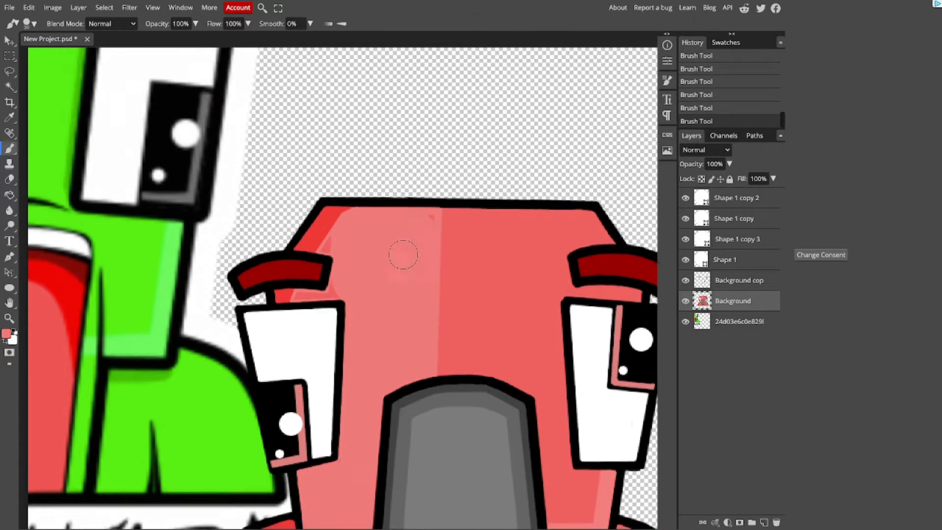
{"action": "left_click_drag", "start_coordinate": [427, 227], "coordinate": [333, 250]}
Step: Extend the lighter red highlight over the left part of the body with a smaller brush and refine its edge
{"action": "scroll", "coordinate": [339, 241], "scroll_direction": "down", "scroll_amount": 1}
{"action": "key", "text": "bracketleft"}
{"action": "key", "text": "bracketleft"}
{"action": "key", "text": "bracketleft"}
{"action": "key", "text": "bracketleft"}
{"action": "key", "text": "bracketleft"}
{"action": "key", "text": "bracketleft"}
{"action": "key", "text": "bracketleft"}
{"action": "left_click_drag", "start_coordinate": [334, 232], "coordinate": [305, 231]}
{"action": "key", "text": "ctrl+plus"}
{"action": "left_click_drag", "start_coordinate": [475, 310], "coordinate": [501, 152]}
Step: Undo the last three highlight strokes and restore them to compare the drawing with and without them
{"action": "key", "text": "ctrl+z"}
{"action": "key", "text": "ctrl+z"}
{"action": "key", "text": "ctrl+z"}
{"action": "key", "text": "ctrl+z"}
{"action": "key", "text": "ctrl+z"}
{"action": "scroll", "coordinate": [500, 157], "scroll_direction": "up", "scroll_amount": 1}
{"action": "key", "text": "ctrl+shift+z"}
{"action": "key", "text": "ctrl+shift+z"}
{"action": "key", "text": "ctrl+shift+z"}
{"action": "key", "text": "ctrl+shift+z"}
{"action": "key", "text": "ctrl+shift+z"}
{"action": "key", "text": "ctrl+minus"}
{"action": "key", "text": "ctrl+minus"}
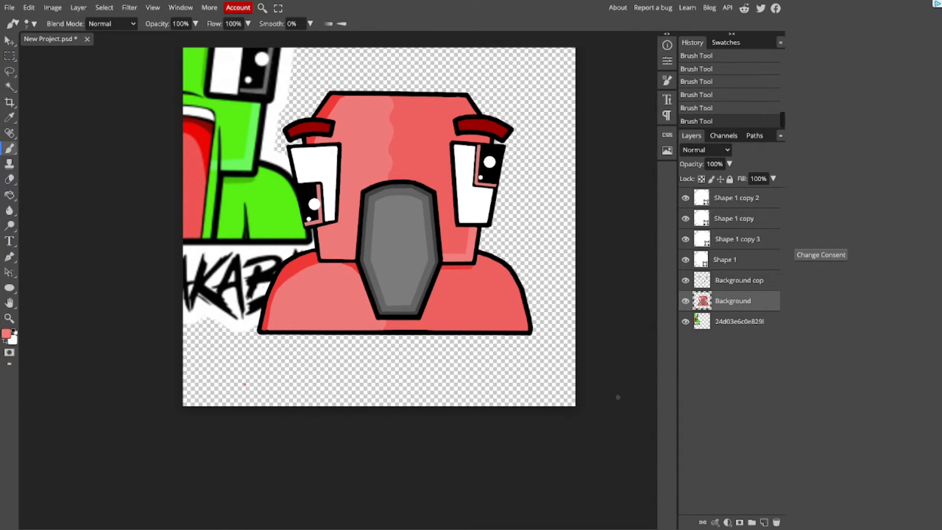
Step: Delete the reference character layer from the project
{"action": "left_click", "coordinate": [739, 322]}
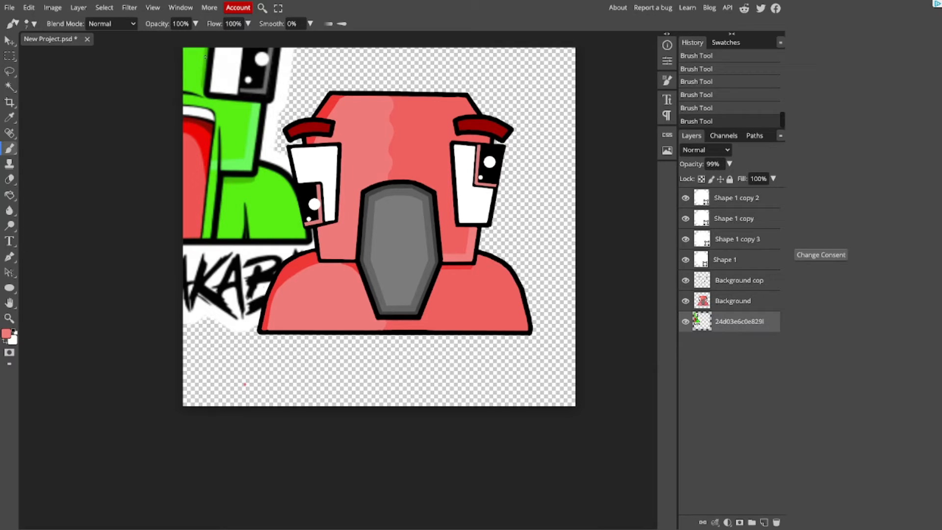
{"action": "left_click", "coordinate": [9, 41]}
{"action": "left_click_drag", "start_coordinate": [231, 166], "coordinate": [482, 245]}
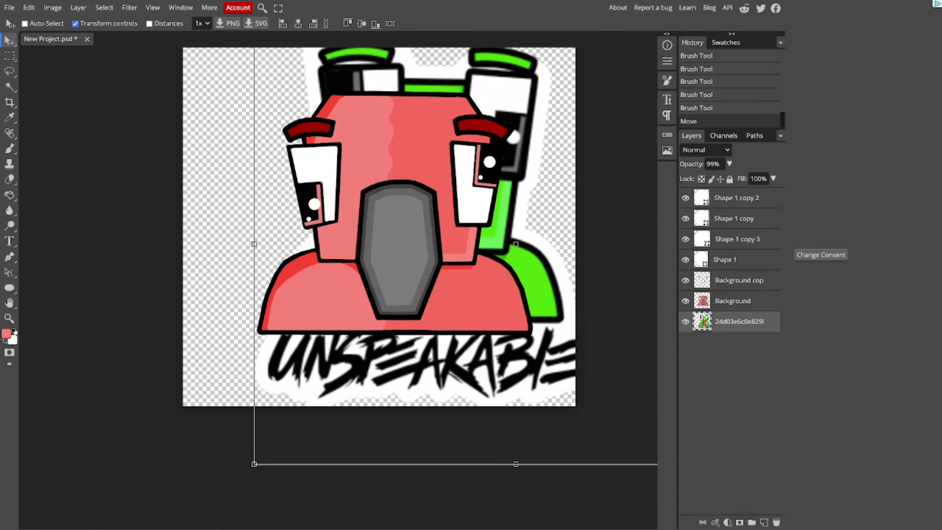
{"action": "key", "text": "Delete"}
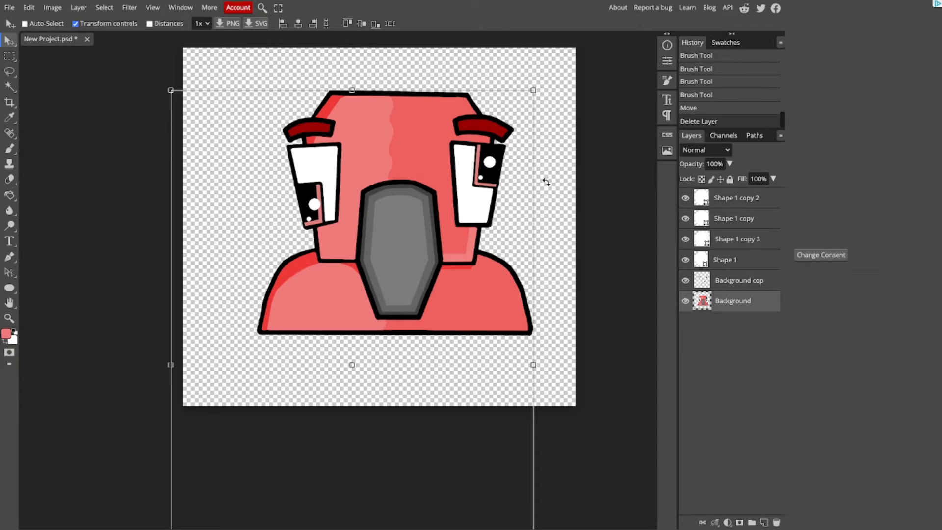
Step: Add an Outer Glow effect to the Background layer in white (#ffffff) at 100% opacity
{"action": "right_click", "coordinate": [733, 298]}
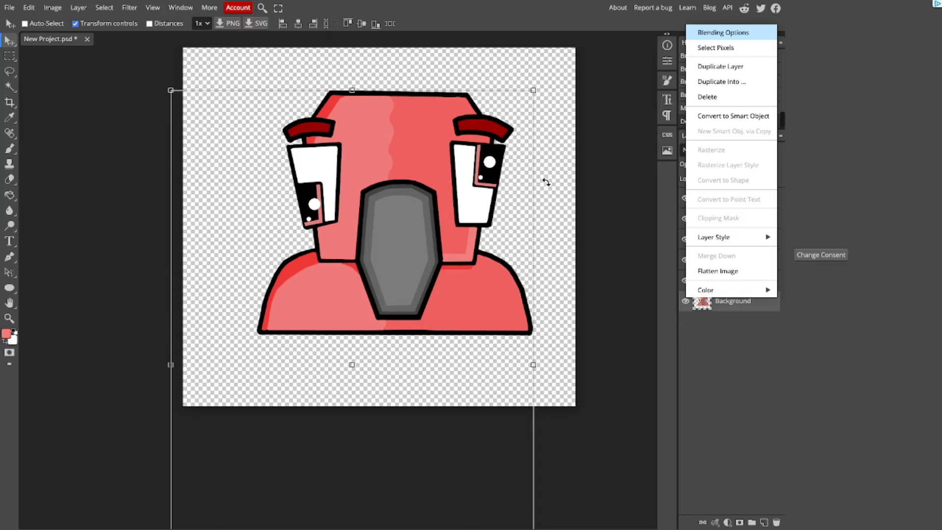
{"action": "left_click", "coordinate": [723, 32]}
{"action": "left_click", "coordinate": [87, 242]}
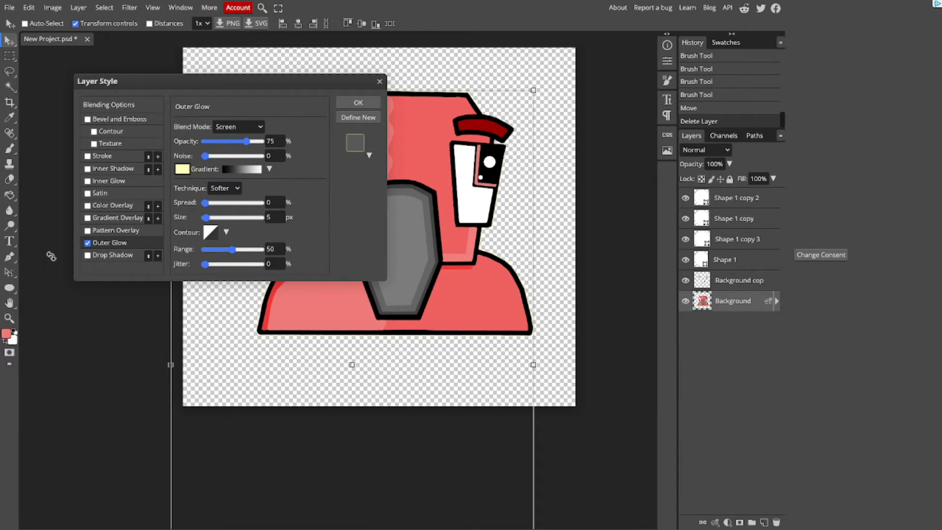
{"action": "left_click", "coordinate": [182, 169]}
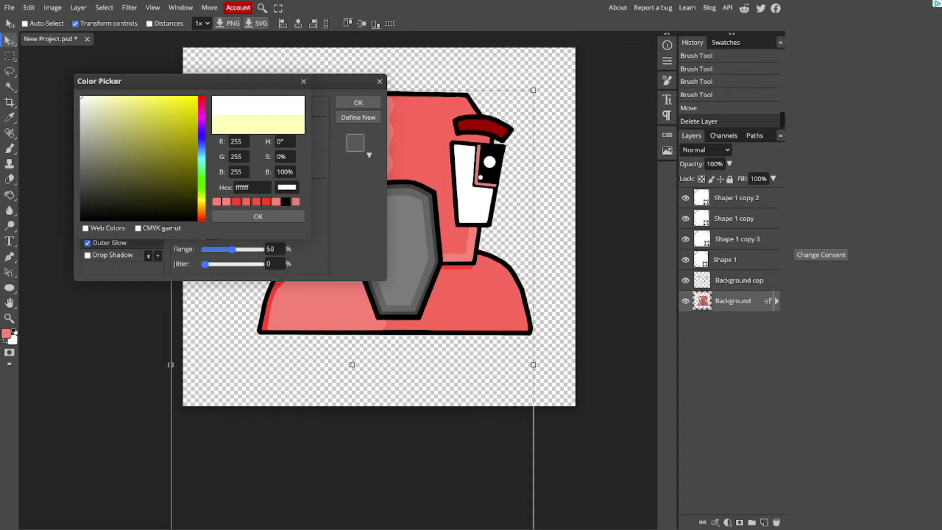
{"action": "left_click", "coordinate": [258, 216]}
{"action": "left_click_drag", "start_coordinate": [246, 142], "coordinate": [262, 141]}
Step: Set the outer glow's blend mode to Normal, its spread to 100% and its size to 15 px
{"action": "left_click", "coordinate": [239, 127]}
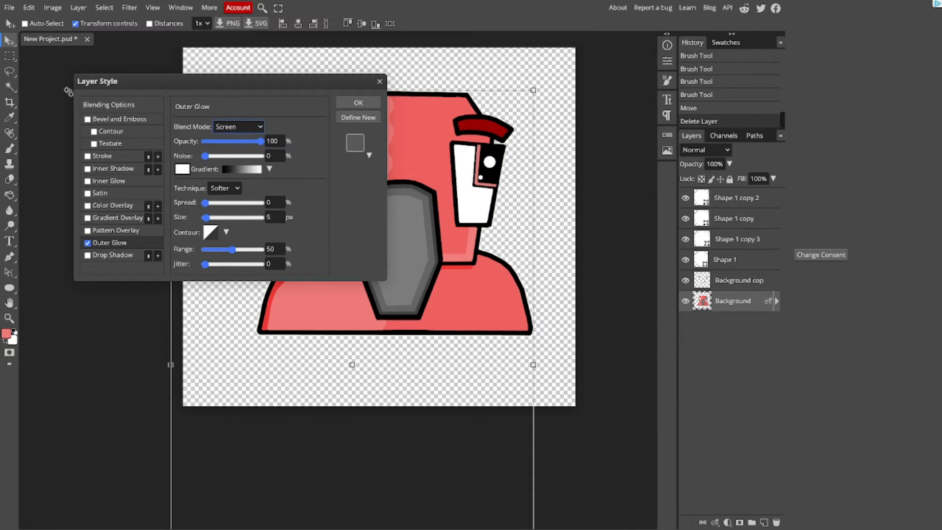
{"action": "left_click", "coordinate": [230, 138]}
{"action": "left_click_drag", "start_coordinate": [205, 203], "coordinate": [263, 202]}
{"action": "left_click", "coordinate": [275, 217]}
{"action": "type", "text": "15"}
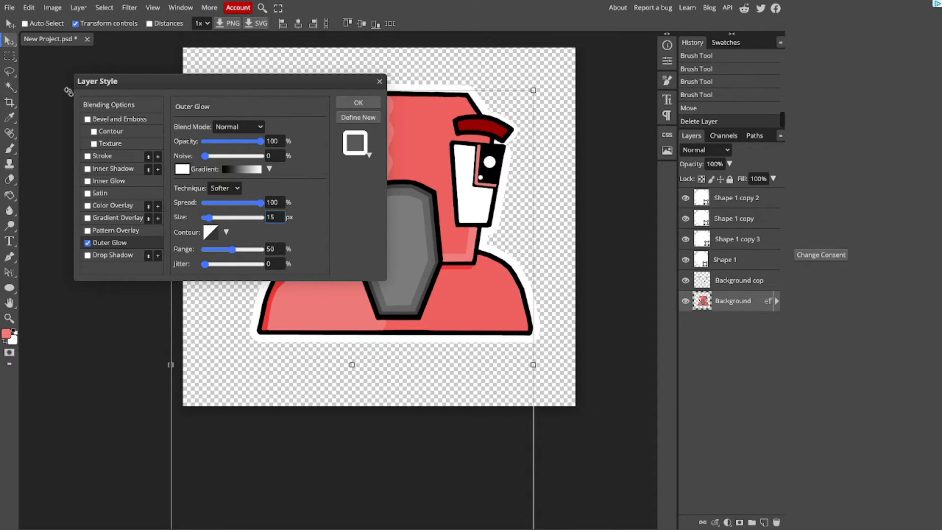
Step: Try a glow size of 20 px, settle on 17 px and apply the layer style
{"action": "key", "text": "BackSpace"}
{"action": "key", "text": "BackSpace"}
{"action": "type", "text": "20"}
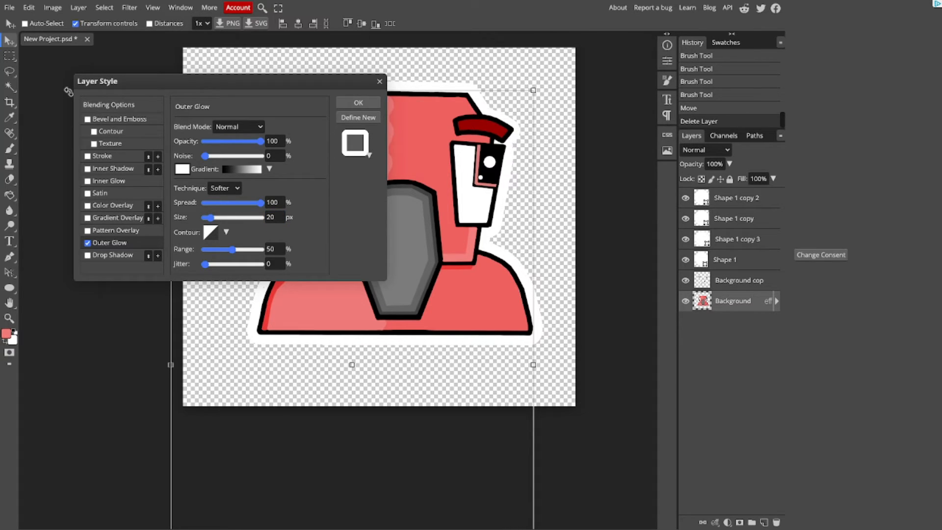
{"action": "left_click", "coordinate": [276, 217]}
{"action": "key", "text": "BackSpace"}
{"action": "key", "text": "BackSpace"}
{"action": "type", "text": "17"}
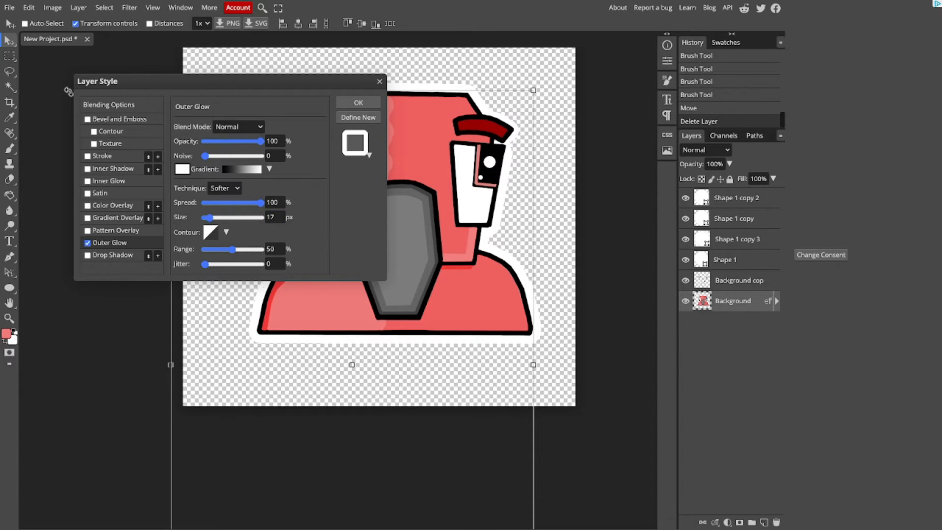
{"action": "left_click_drag", "start_coordinate": [294, 81], "coordinate": [211, 108]}
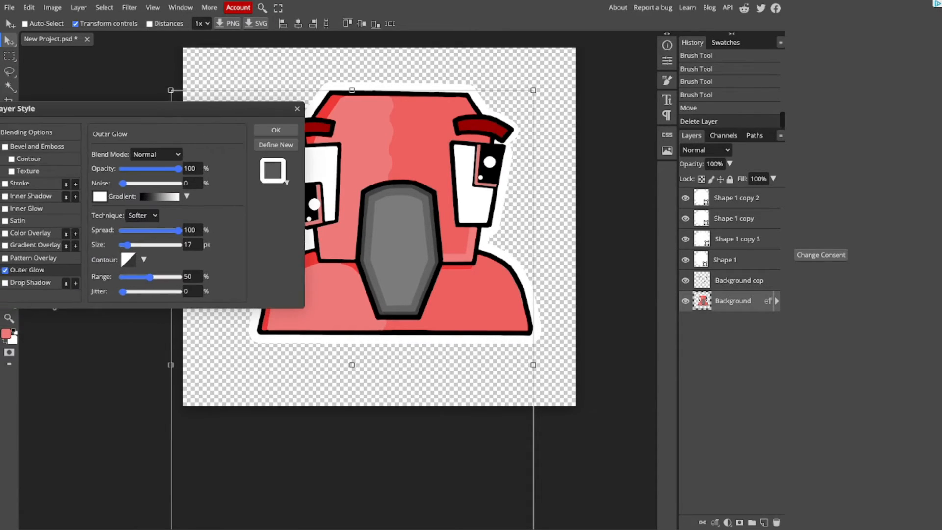
{"action": "left_click", "coordinate": [276, 130]}
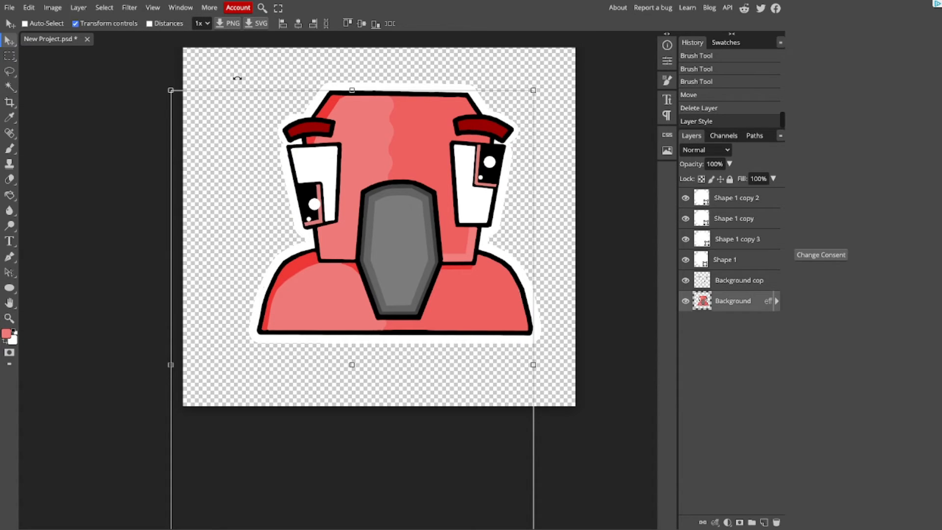
Step: Raise the jungle image layer GK2XbLj to the top of the stack and stretch it to cover the whole canvas
{"action": "left_click_drag", "start_coordinate": [728, 300], "coordinate": [728, 192]}
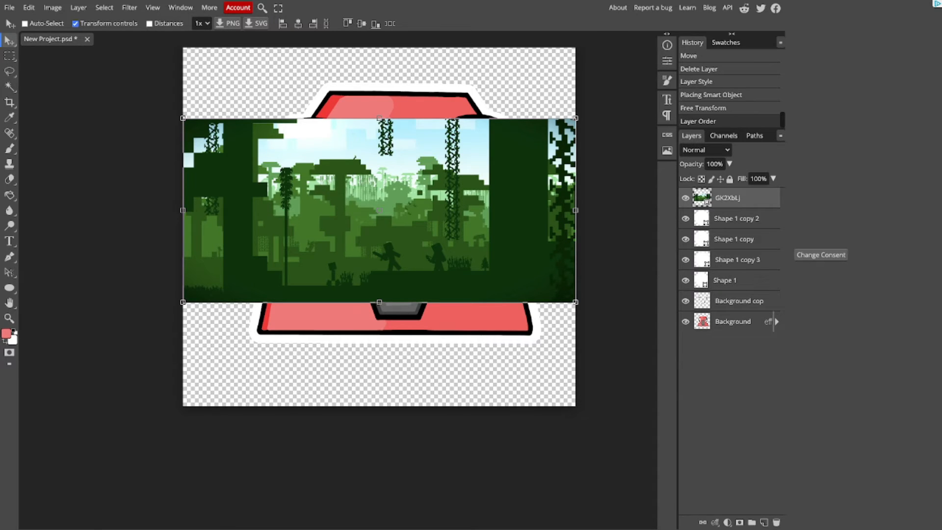
{"action": "left_click_drag", "start_coordinate": [379, 302], "coordinate": [380, 406]}
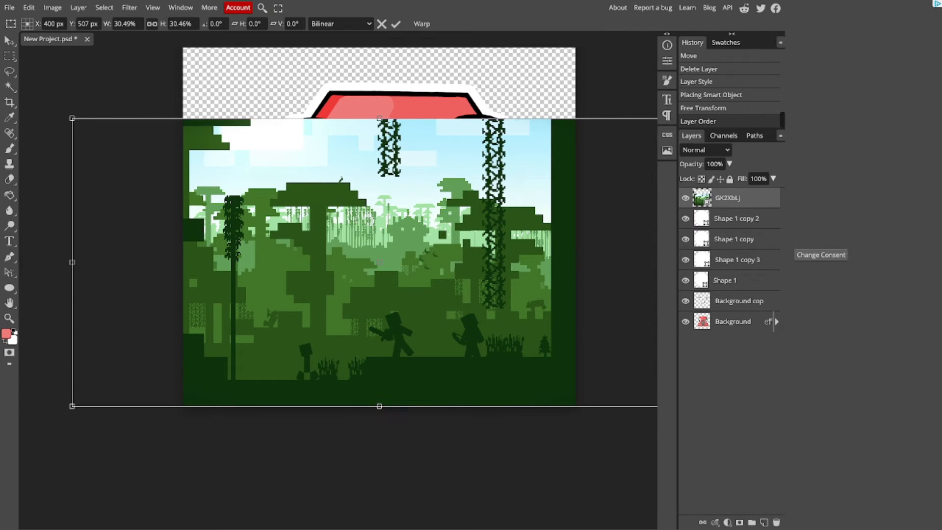
{"action": "left_click_drag", "start_coordinate": [72, 261], "coordinate": [153, 262]}
{"action": "left_click_drag", "start_coordinate": [367, 220], "coordinate": [354, 221]}
{"action": "left_click_drag", "start_coordinate": [406, 118], "coordinate": [407, 48]}
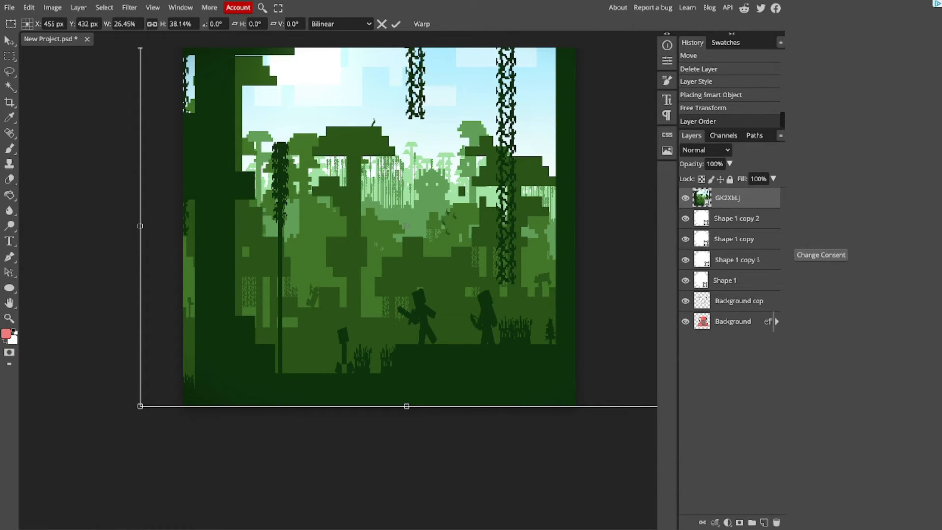
{"action": "left_click_drag", "start_coordinate": [140, 225], "coordinate": [103, 226]}
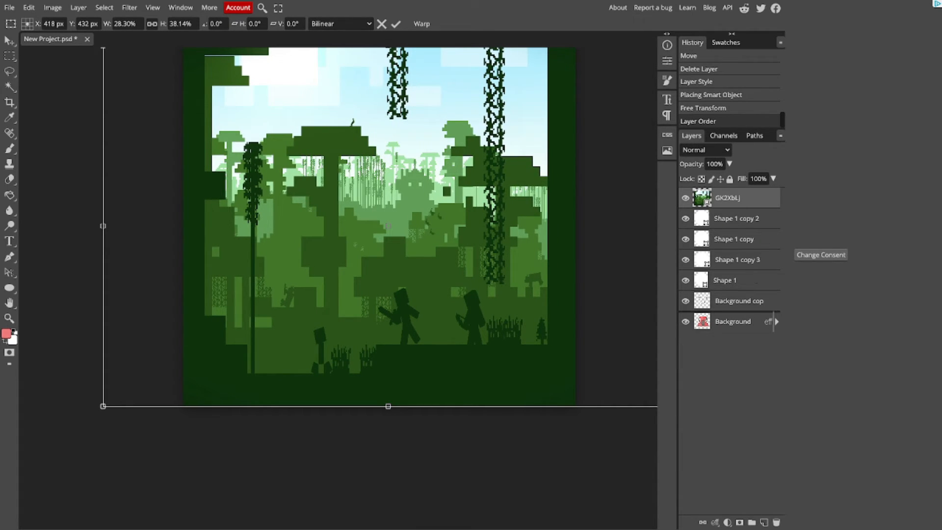
{"action": "key", "text": "Return"}
Step: Send the jungle image behind all other layers and reposition the character layers together near the canvas centre
{"action": "key", "text": "ctrl+shift+bracketleft"}
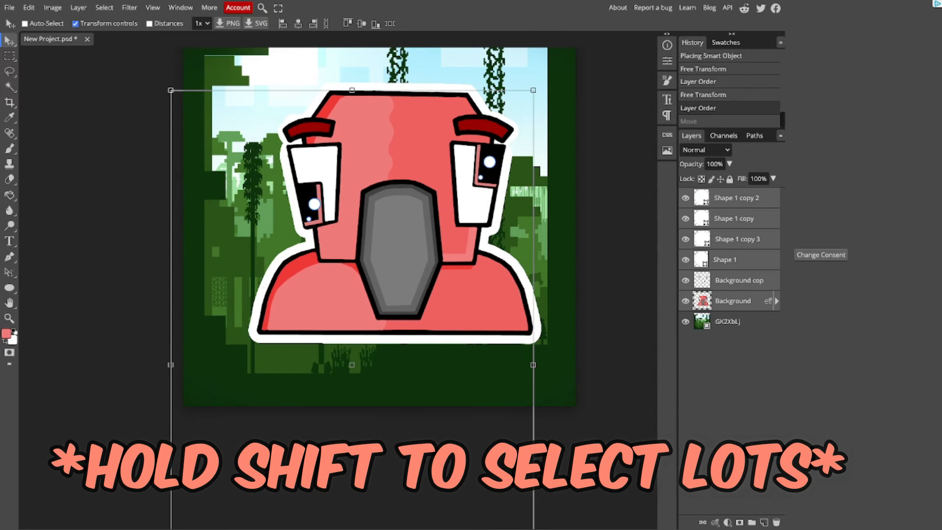
{"action": "left_click_drag", "start_coordinate": [392, 221], "coordinate": [382, 237]}
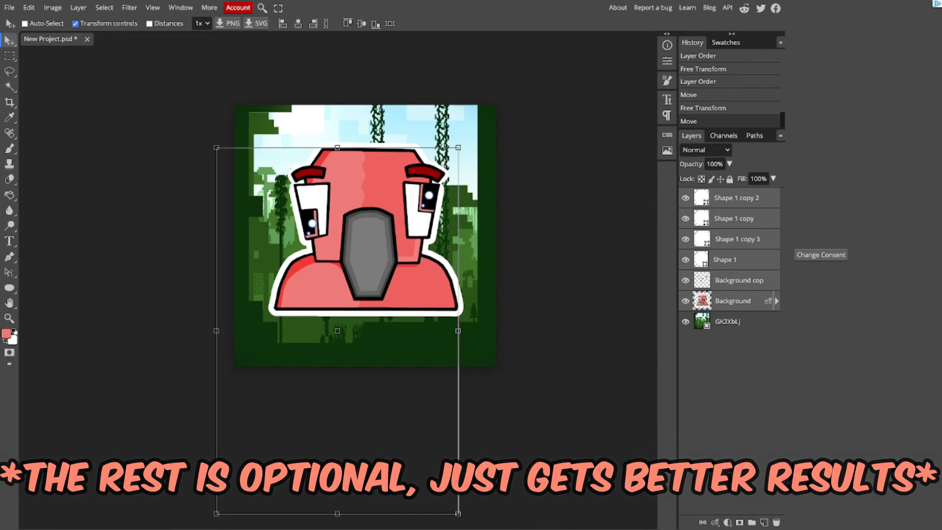
Step: Apply a Brightness/Contrast adjustment to the jungle image layer with brightness 50 and contrast 100
{"action": "left_click", "coordinate": [728, 322]}
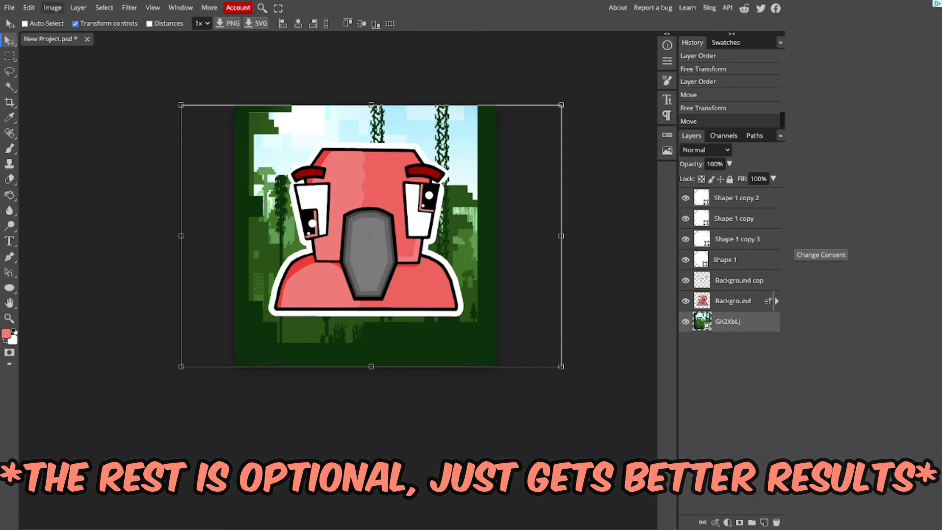
{"action": "left_click", "coordinate": [53, 7]}
{"action": "mouse_move", "coordinate": [73, 41]}
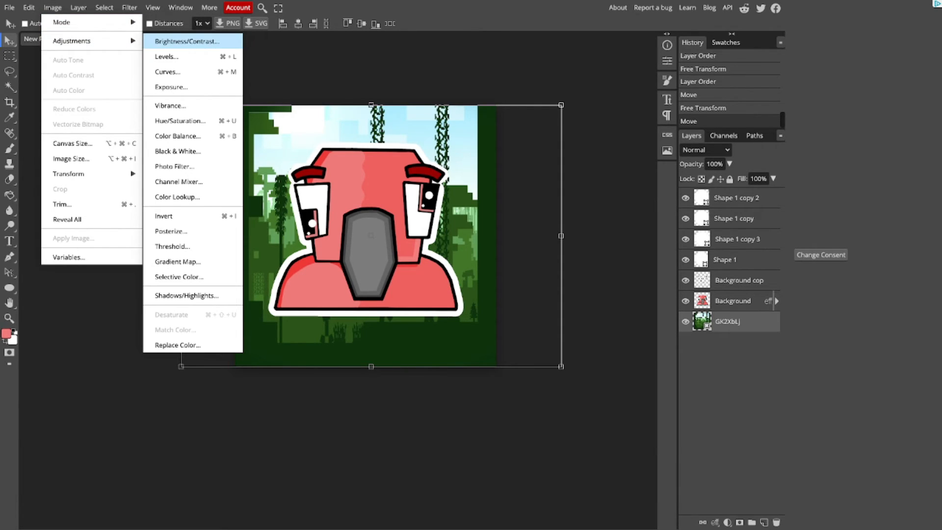
{"action": "left_click", "coordinate": [187, 41]}
{"action": "type", "text": "75"}
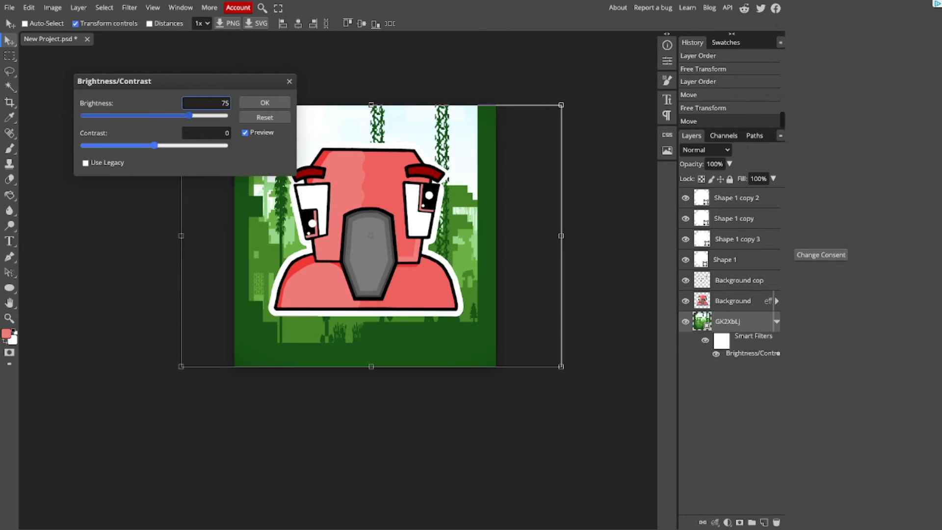
{"action": "left_click_drag", "start_coordinate": [189, 116], "coordinate": [224, 145]}
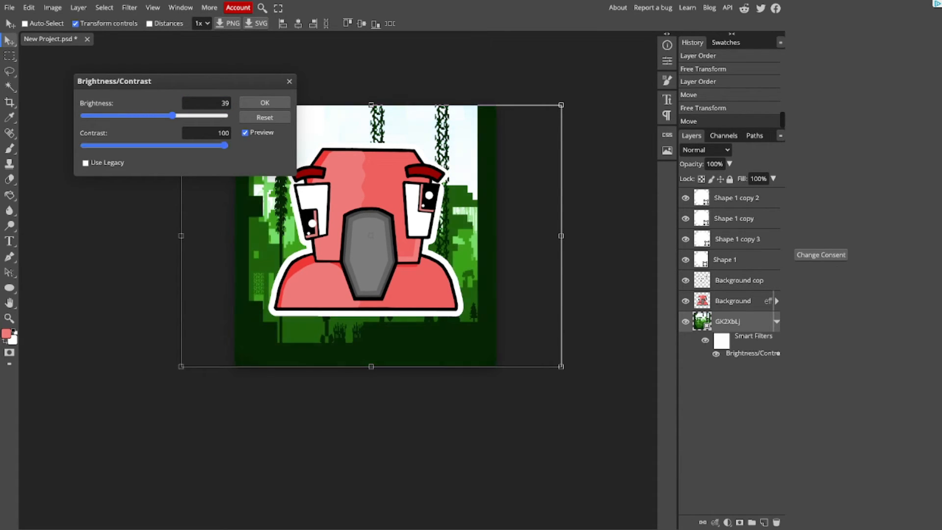
{"action": "mouse_move", "coordinate": [172, 115]}
{"action": "left_mouse_down"}
{"action": "mouse_move", "coordinate": [217, 116]}
{"action": "mouse_move", "coordinate": [184, 116]}
{"action": "left_mouse_up"}
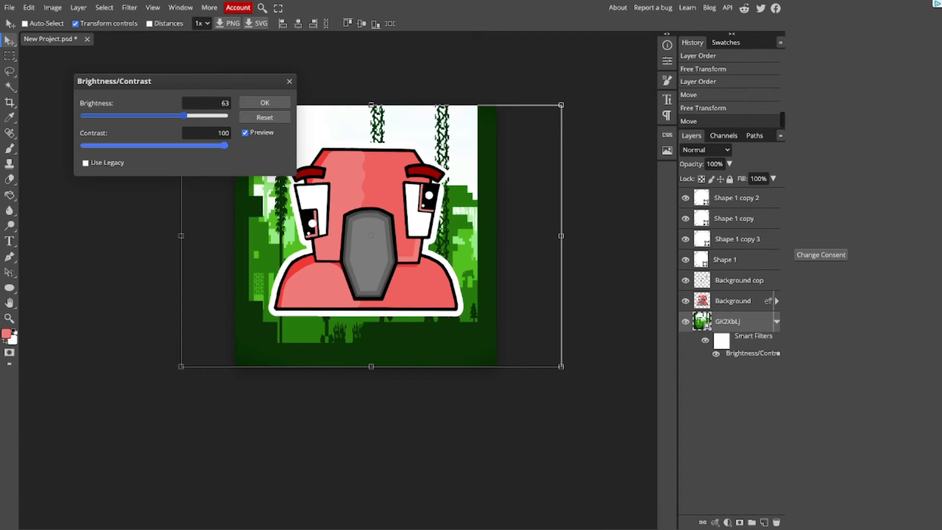
{"action": "key", "text": "BackSpace"}
{"action": "key", "text": "BackSpace"}
{"action": "type", "text": "50"}
{"action": "key", "text": "Tab"}
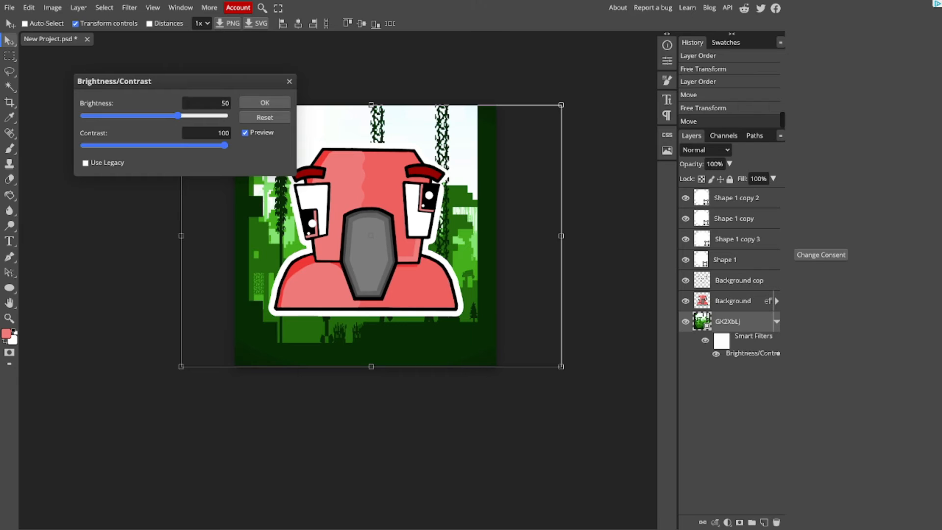
{"action": "key", "text": "Return"}
Step: Apply the Blur filter and a Gaussian Blur with a 3 px radius to the jungle image layer
{"action": "left_click", "coordinate": [130, 7]}
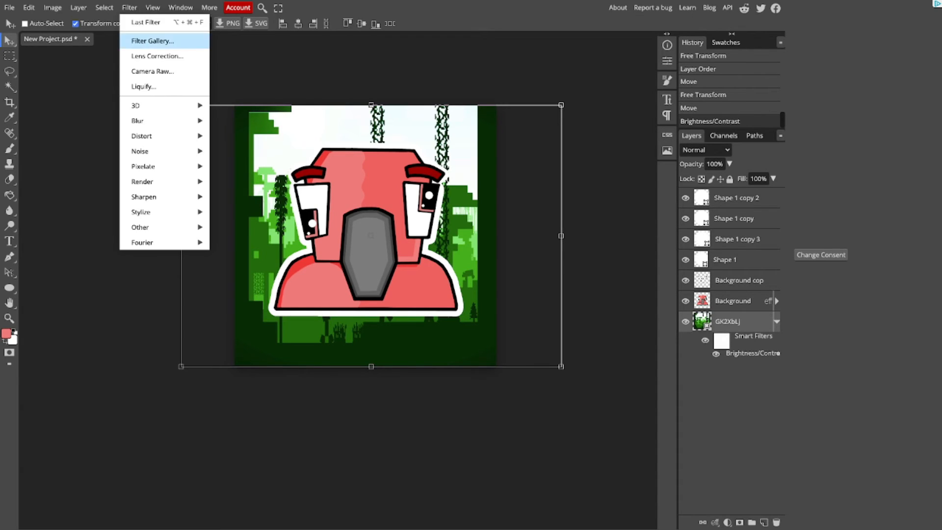
{"action": "mouse_move", "coordinate": [157, 121]}
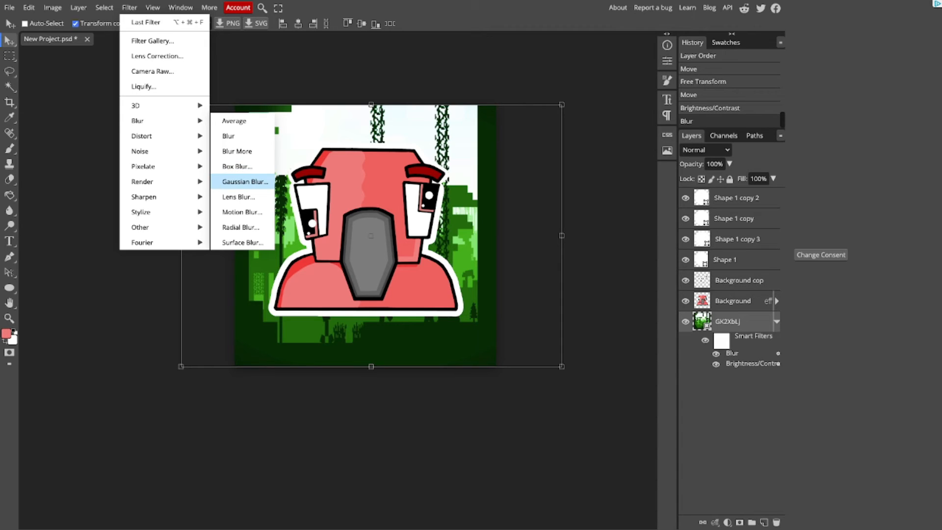
{"action": "left_click", "coordinate": [245, 181]}
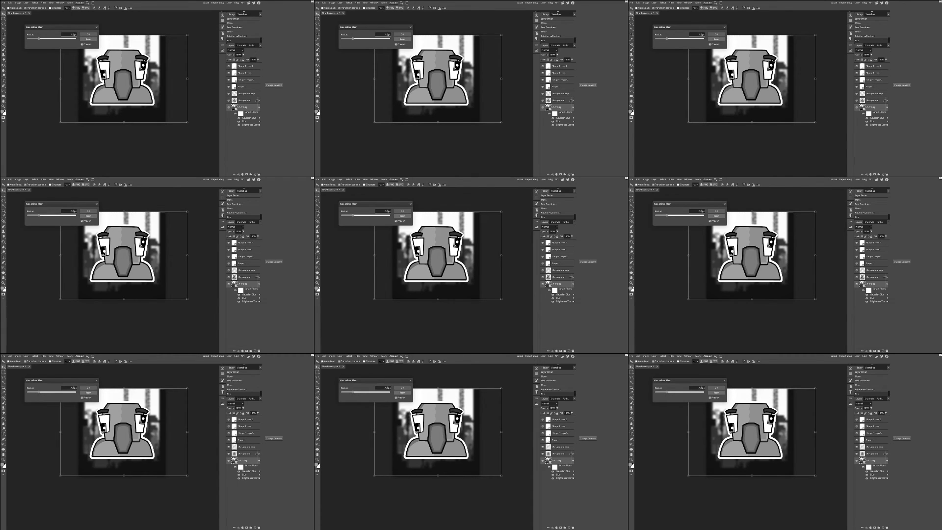
{"action": "type", "text": "7"}
{"action": "type", "text": "5"}
{"action": "key", "text": "Return"}
{"action": "left_click", "coordinate": [214, 103]}
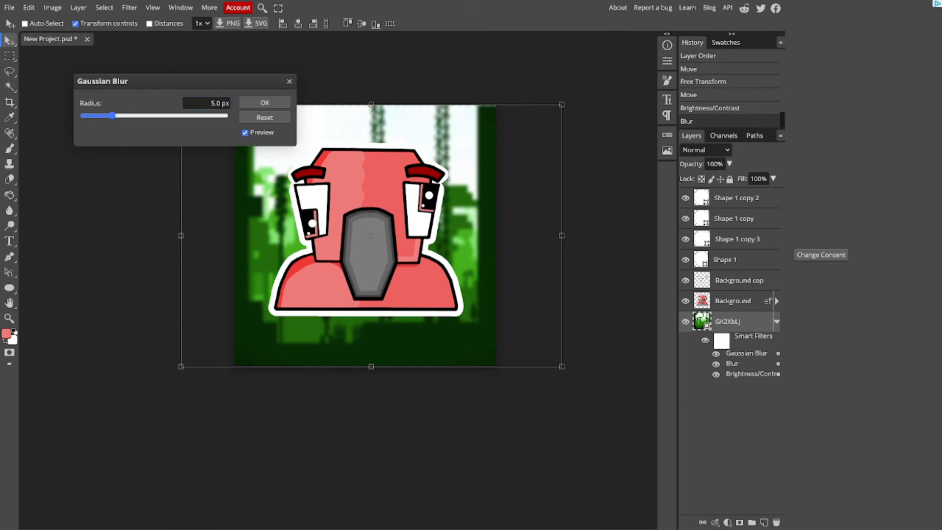
{"action": "type", "text": "3"}
{"action": "key", "text": "Return"}
{"action": "left_click", "coordinate": [265, 102]}
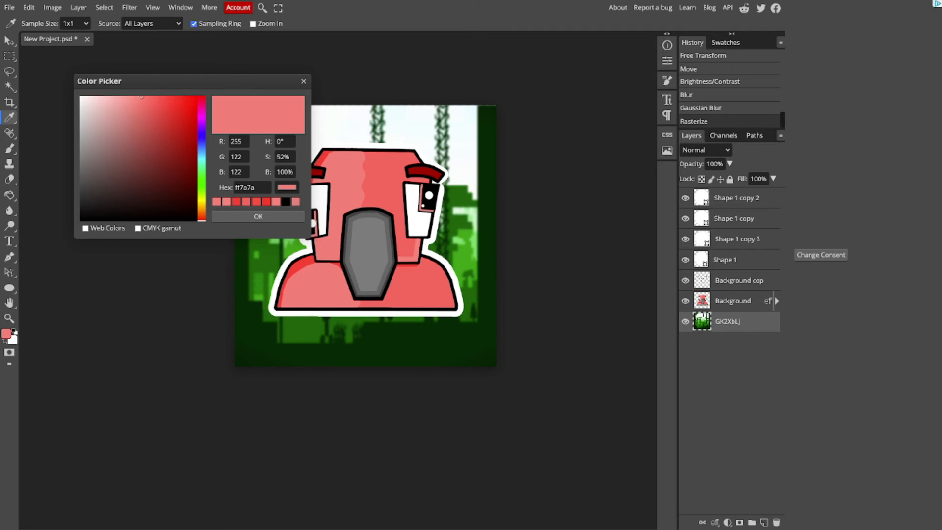
Step: Rasterize the jungle image layer and sample its dark green as the brush colour
{"action": "left_click", "coordinate": [257, 216]}
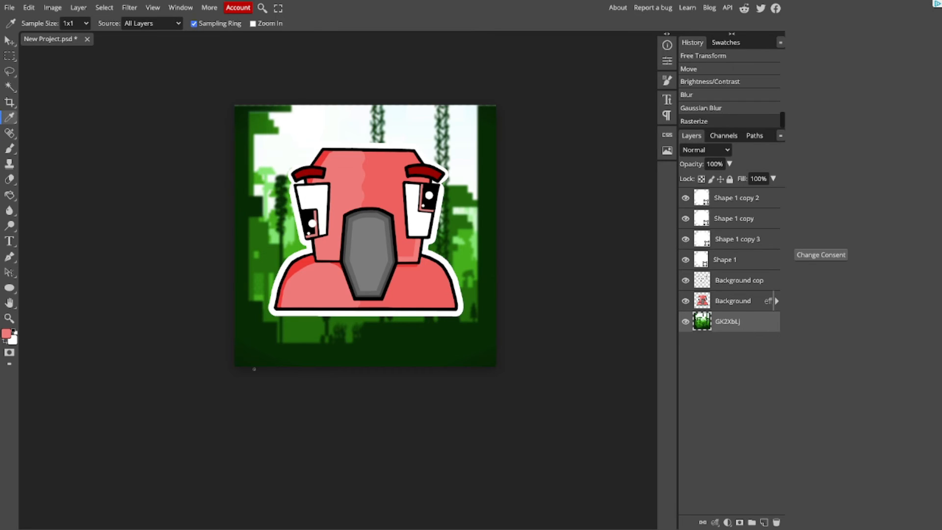
{"action": "left_click", "coordinate": [256, 349]}
{"action": "left_click", "coordinate": [9, 148]}
Step: Adjust the brush size and paint crisp dark green over the blurred edges along the background's left side and lower area
{"action": "key", "text": "ctrl+plus"}
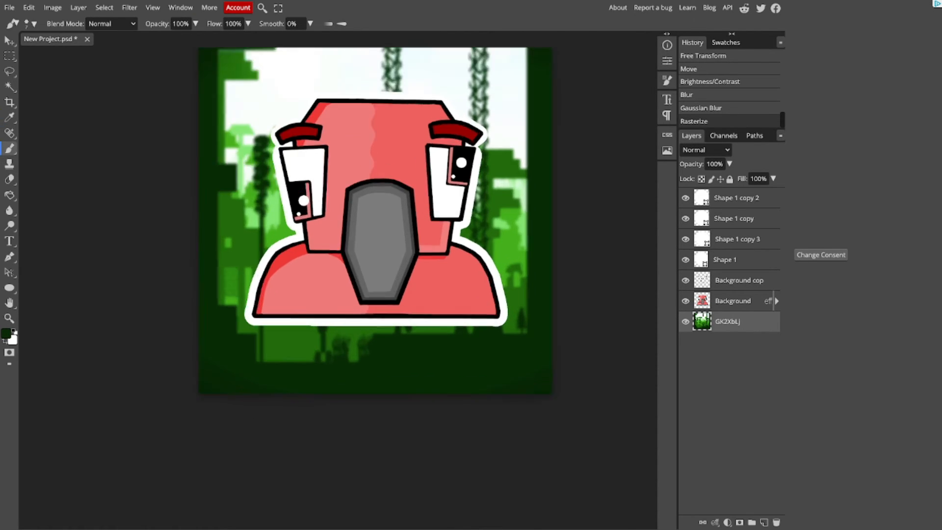
{"action": "key", "text": "bracketright"}
{"action": "key", "text": "bracketright"}
{"action": "key", "text": "bracketright"}
{"action": "key", "text": "bracketright"}
{"action": "key", "text": "bracketright"}
{"action": "key", "text": "bracketright"}
{"action": "key", "text": "bracketright"}
{"action": "key", "text": "bracketright"}
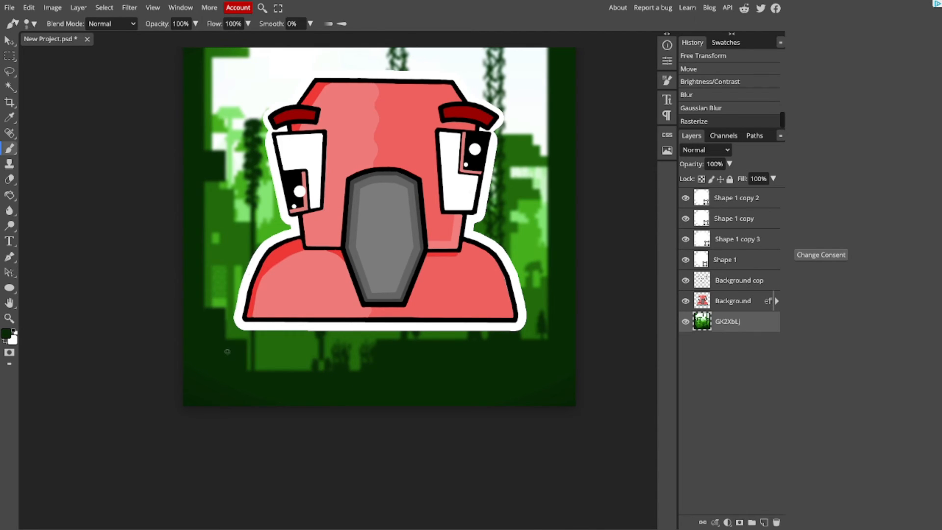
{"action": "key", "text": "bracketleft"}
{"action": "key", "text": "bracketleft"}
{"action": "key", "text": "bracketleft"}
{"action": "left_click_drag", "start_coordinate": [237, 349], "coordinate": [236, 394]}
{"action": "mouse_move", "coordinate": [236, 408]}
{"action": "left_mouse_down"}
{"action": "mouse_move", "coordinate": [188, 397]}
{"action": "mouse_move", "coordinate": [193, 294]}
{"action": "mouse_move", "coordinate": [217, 330]}
{"action": "left_mouse_up"}
{"action": "left_click", "coordinate": [216, 317]}
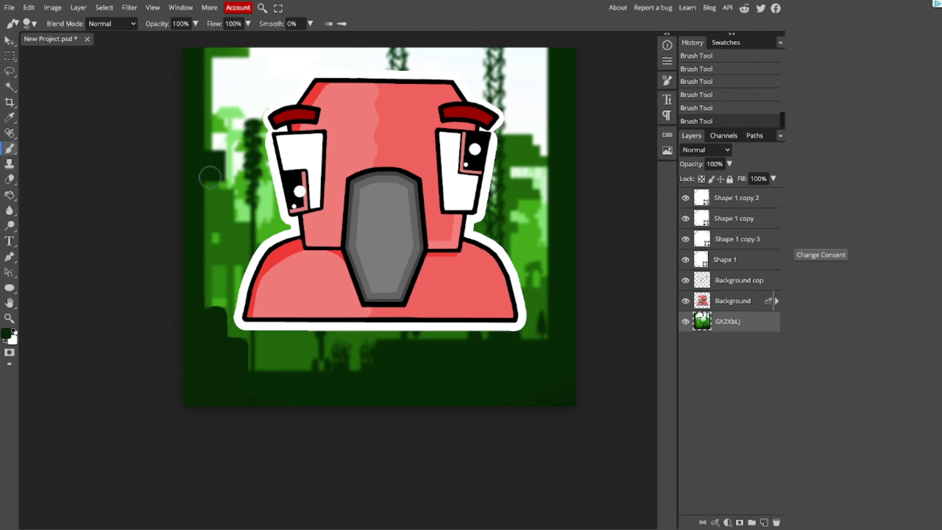
{"action": "mouse_move", "coordinate": [195, 53]}
{"action": "left_mouse_down"}
{"action": "mouse_move", "coordinate": [194, 140]}
{"action": "mouse_move", "coordinate": [191, 83]}
{"action": "left_mouse_up"}
{"action": "left_click_drag", "start_coordinate": [216, 159], "coordinate": [217, 170]}
{"action": "mouse_move", "coordinate": [240, 379]}
{"action": "left_mouse_down"}
{"action": "mouse_move", "coordinate": [546, 345]}
{"action": "mouse_move", "coordinate": [563, 335]}
{"action": "mouse_move", "coordinate": [540, 315]}
{"action": "left_mouse_up"}
Step: Repaint the blurred foliage and vines around the character with a smaller brush, sampling green tones from the background
{"action": "key", "text": "bracketleft"}
{"action": "key", "text": "bracketleft"}
{"action": "key", "text": "bracketleft"}
{"action": "key", "text": "bracketleft"}
{"action": "key", "text": "bracketleft"}
{"action": "left_click", "coordinate": [9, 118]}
{"action": "left_click", "coordinate": [265, 349]}
{"action": "left_click", "coordinate": [9, 148]}
{"action": "left_click_drag", "start_coordinate": [251, 362], "coordinate": [251, 224]}
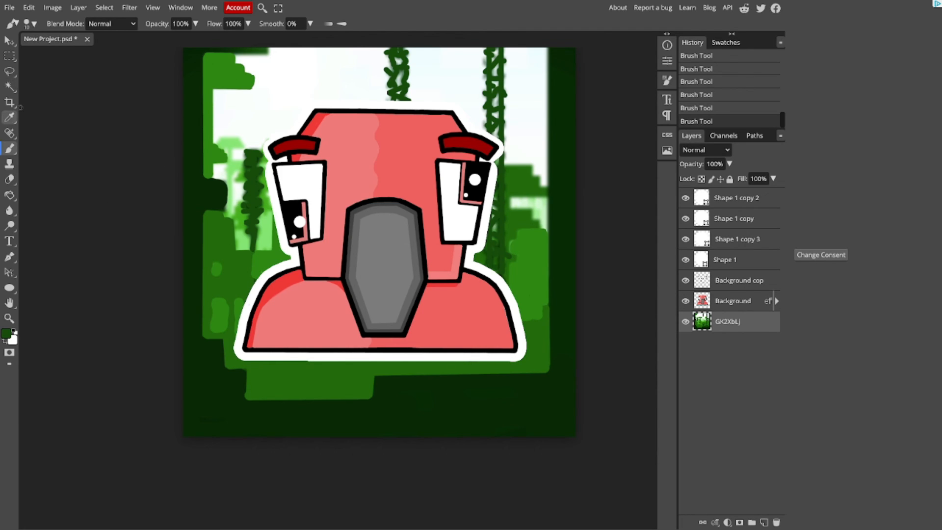
{"action": "left_click", "coordinate": [10, 118]}
{"action": "left_click", "coordinate": [188, 110]}
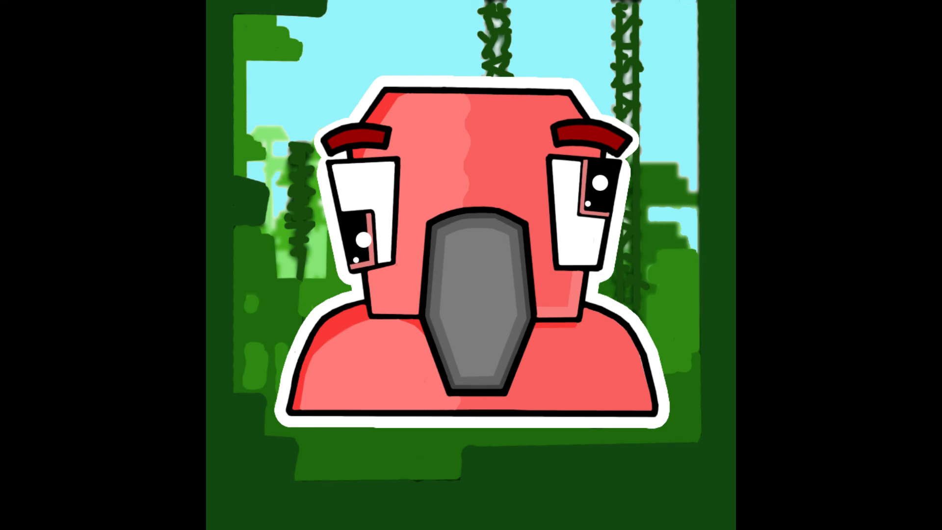